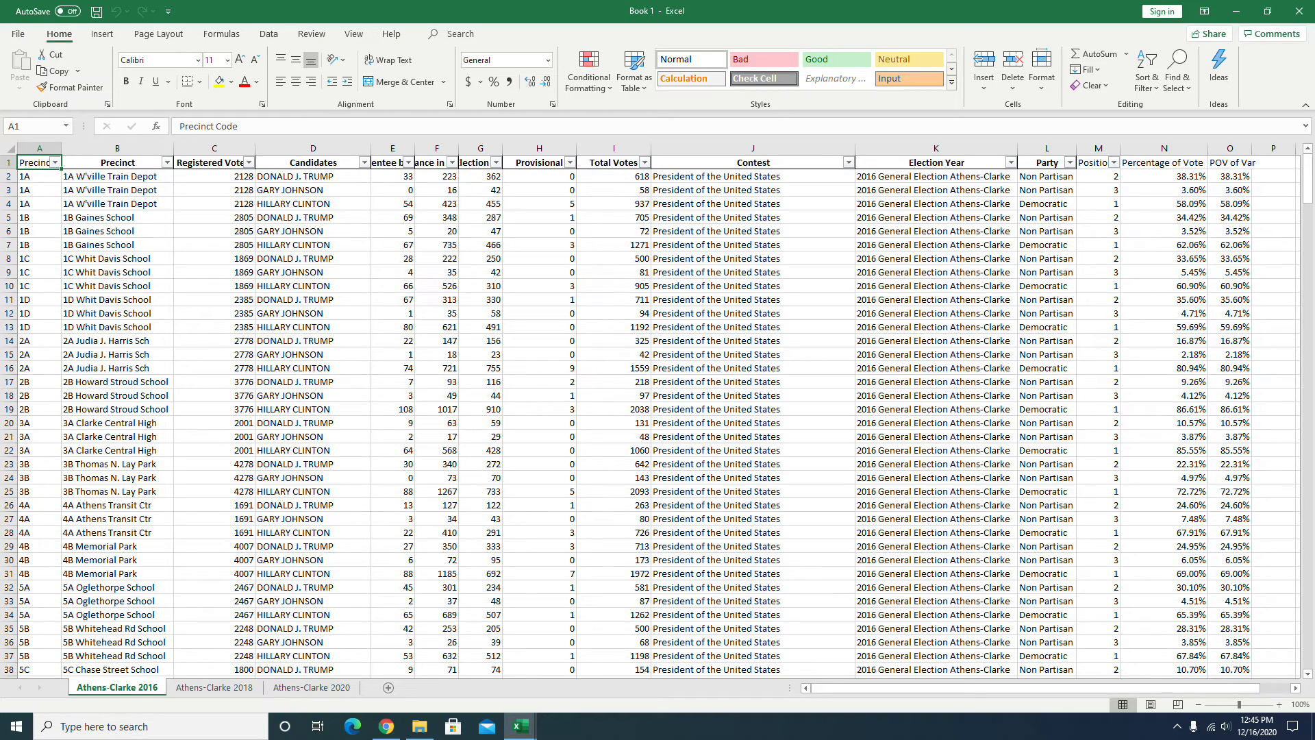
# - Save a copy of the workbook in the Athens-Clarke Elections Results folder as "2016-2020 Athens-Clarke General Election Results"
pyautogui.click(21, 37)
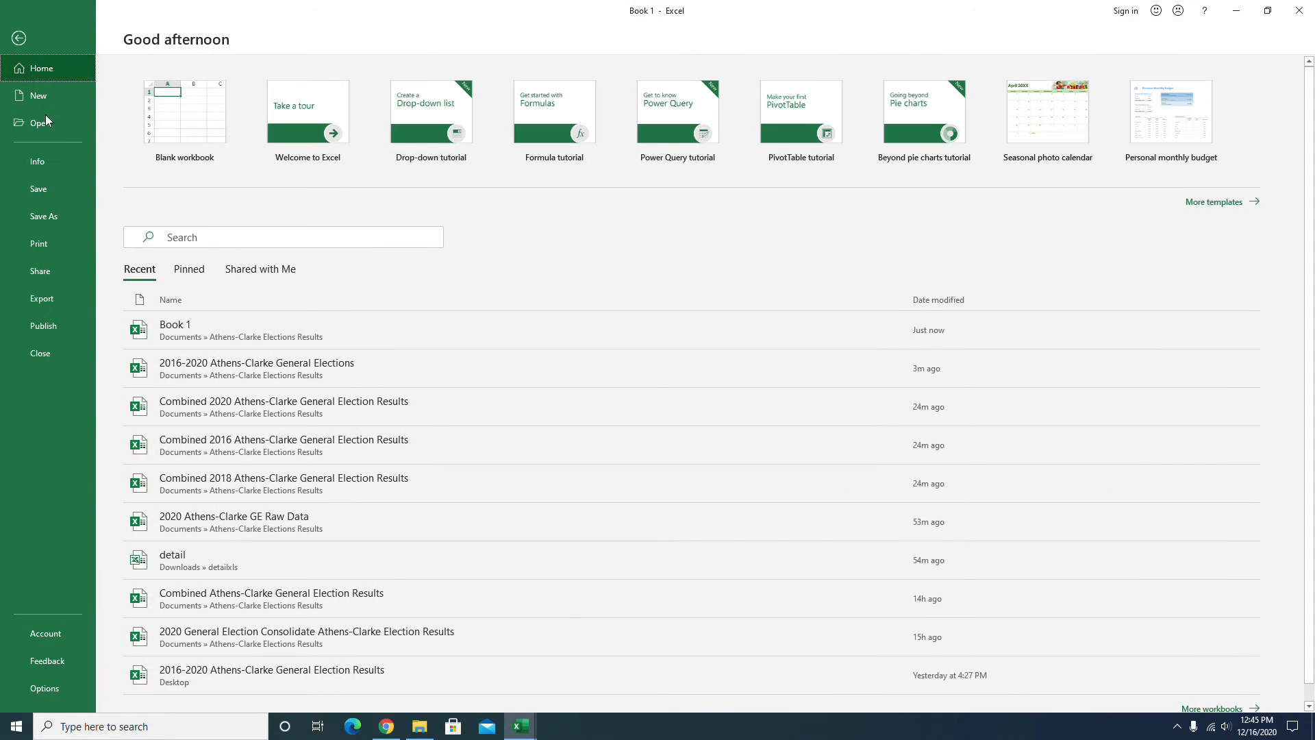
pyautogui.click(56, 218)
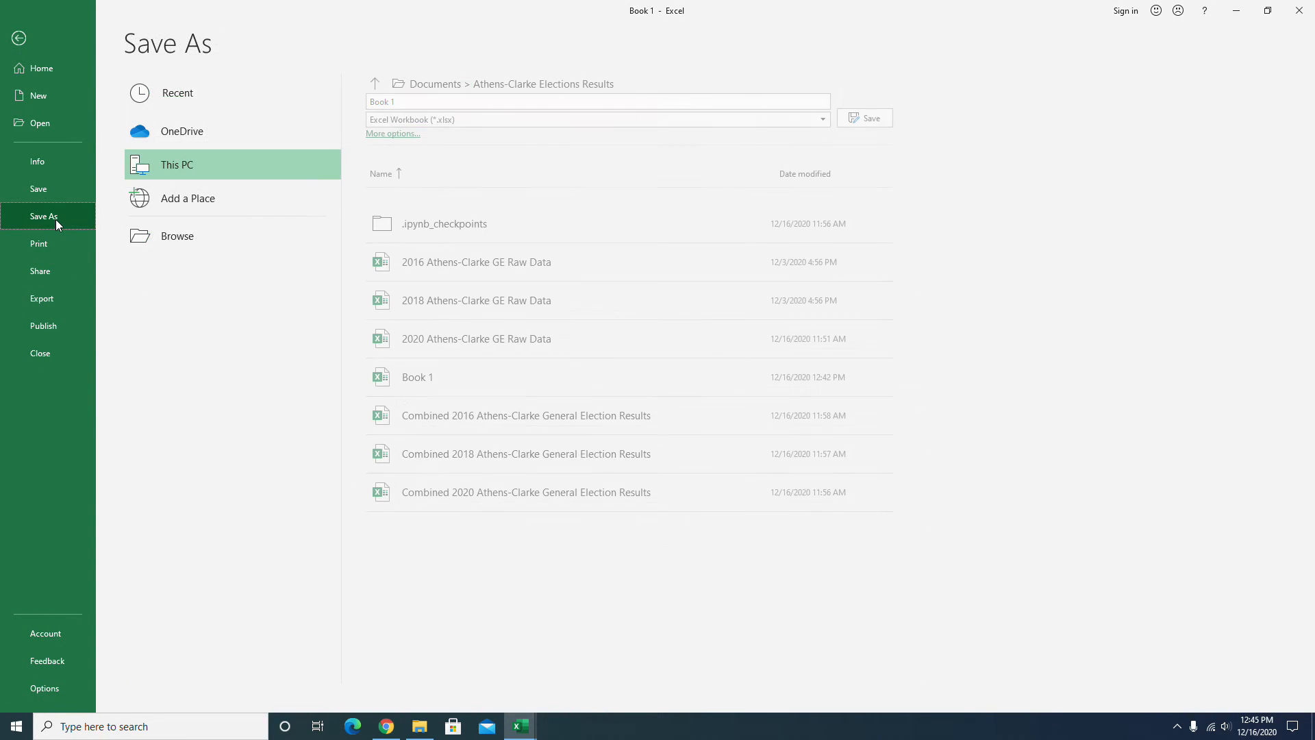
pyautogui.click(397, 135)
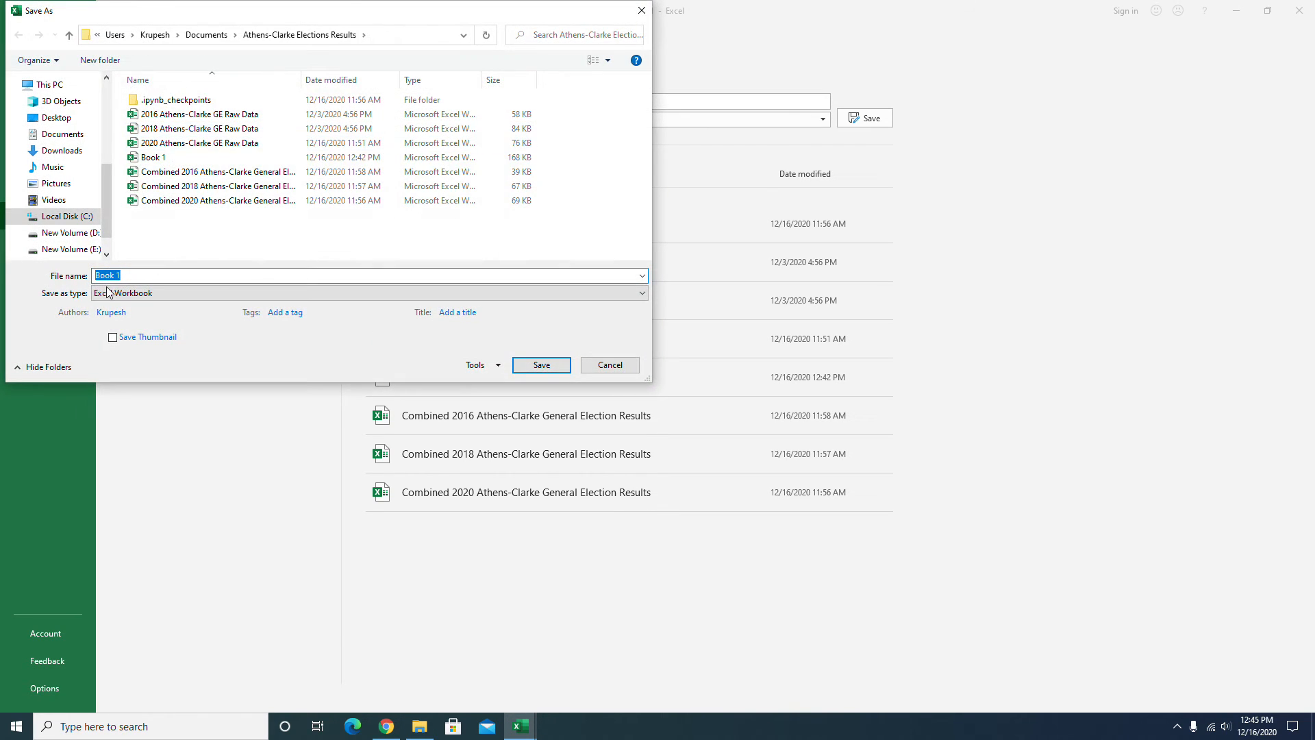
pyautogui.write('2016-2020 AThens')
pyautogui.press('BackSpace')
pyautogui.press('BackSpace')
pyautogui.press('BackSpace')
pyautogui.press('BackSpace')
pyautogui.press('BackSpace')
pyautogui.write('thens-cl')
pyautogui.press('BackSpace')
pyautogui.press('BackSpace')
pyautogui.write('Clarke General Election res')
pyautogui.press('BackSpace')
pyautogui.press('BackSpace')
pyautogui.press('BackSpace')
pyautogui.write('Results')
pyautogui.press('BackSpace')
pyautogui.press('BackSpace')
pyautogui.write('sults')
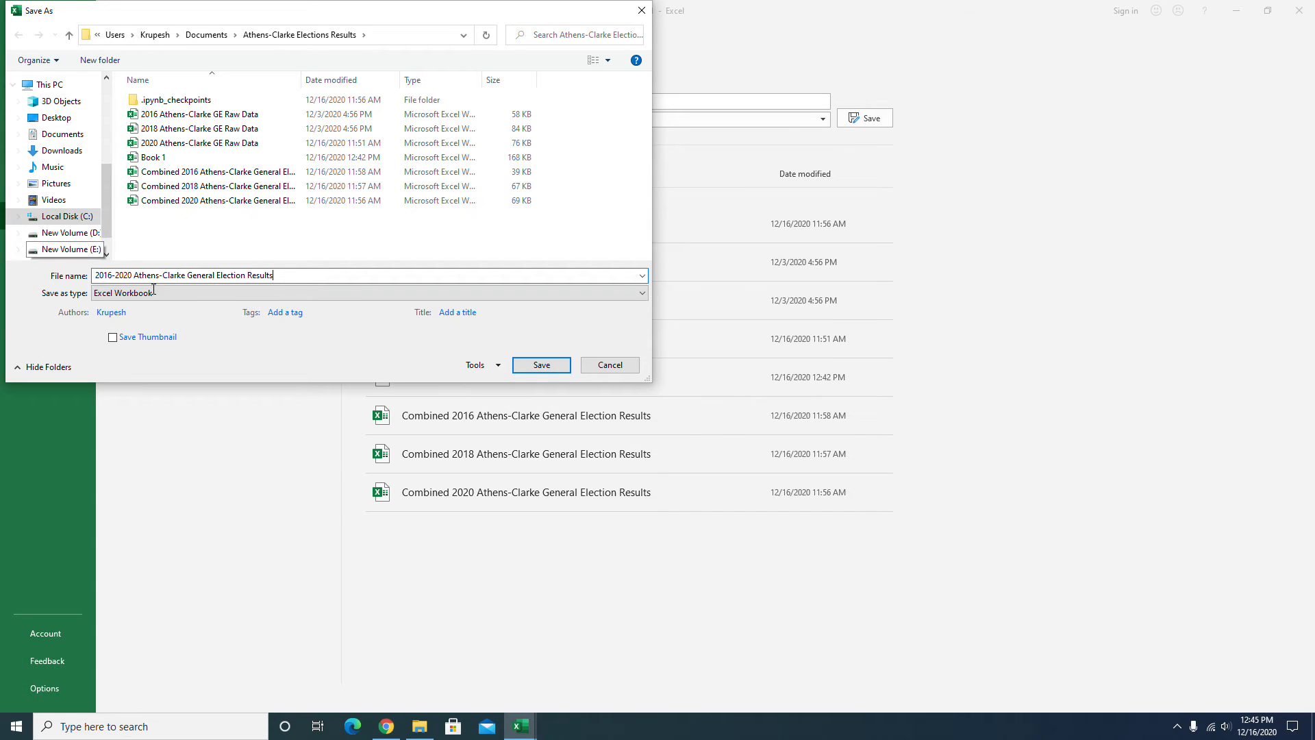
pyautogui.click(546, 365)
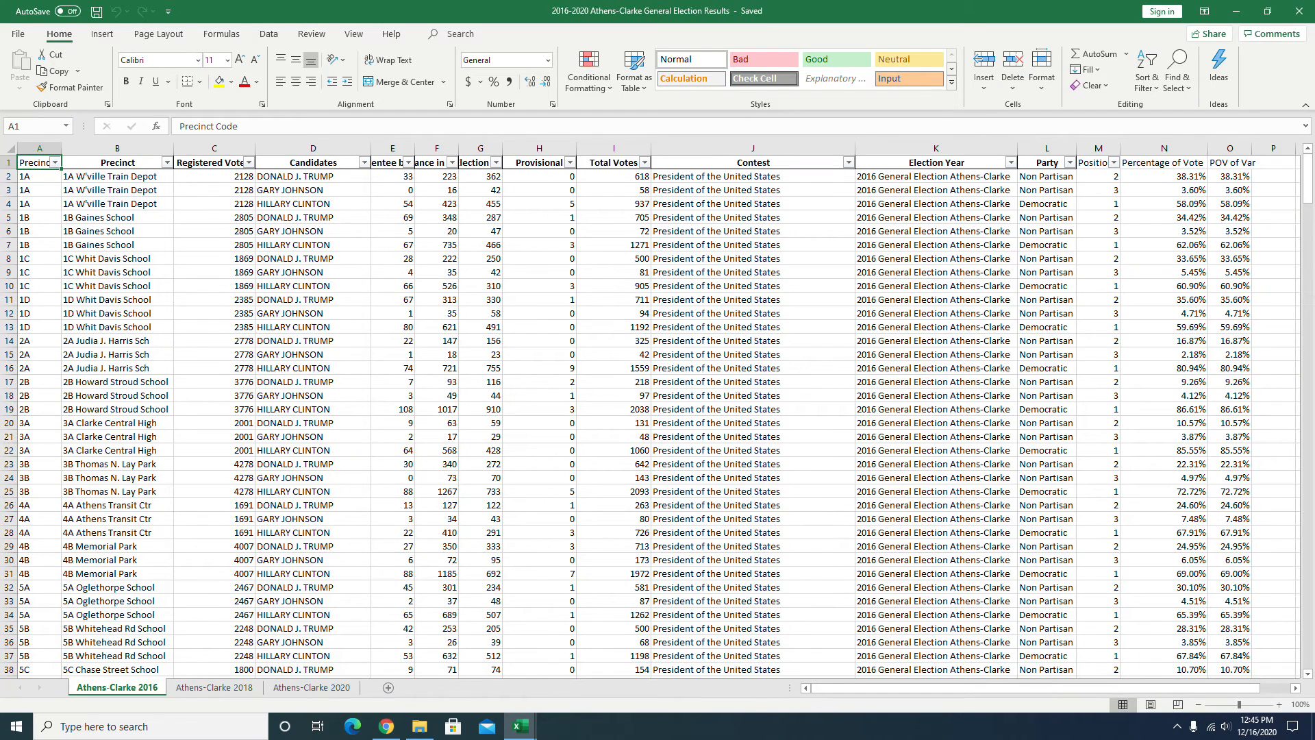
# - Minimize both open workbooks, switch to Chrome and look over the Athens-Clarke County Open Data home page
pyautogui.click(1229, 13)
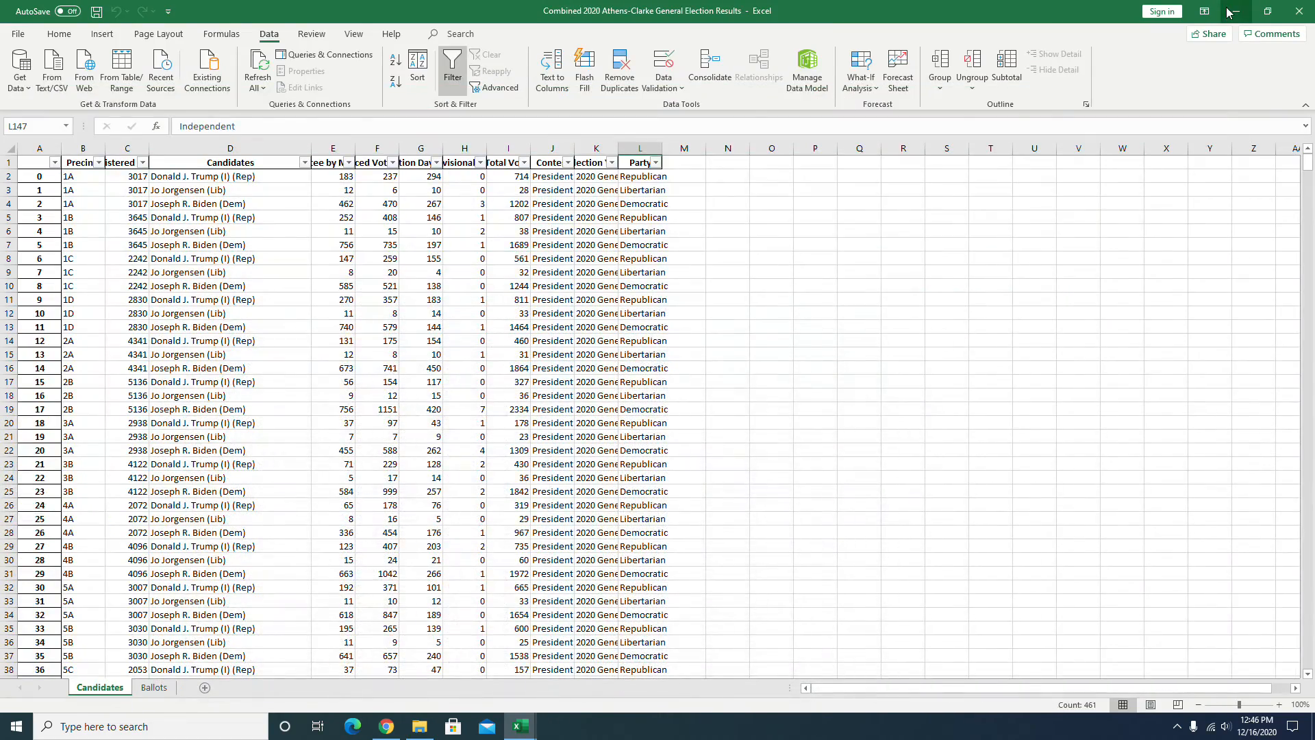
pyautogui.click(1233, 12)
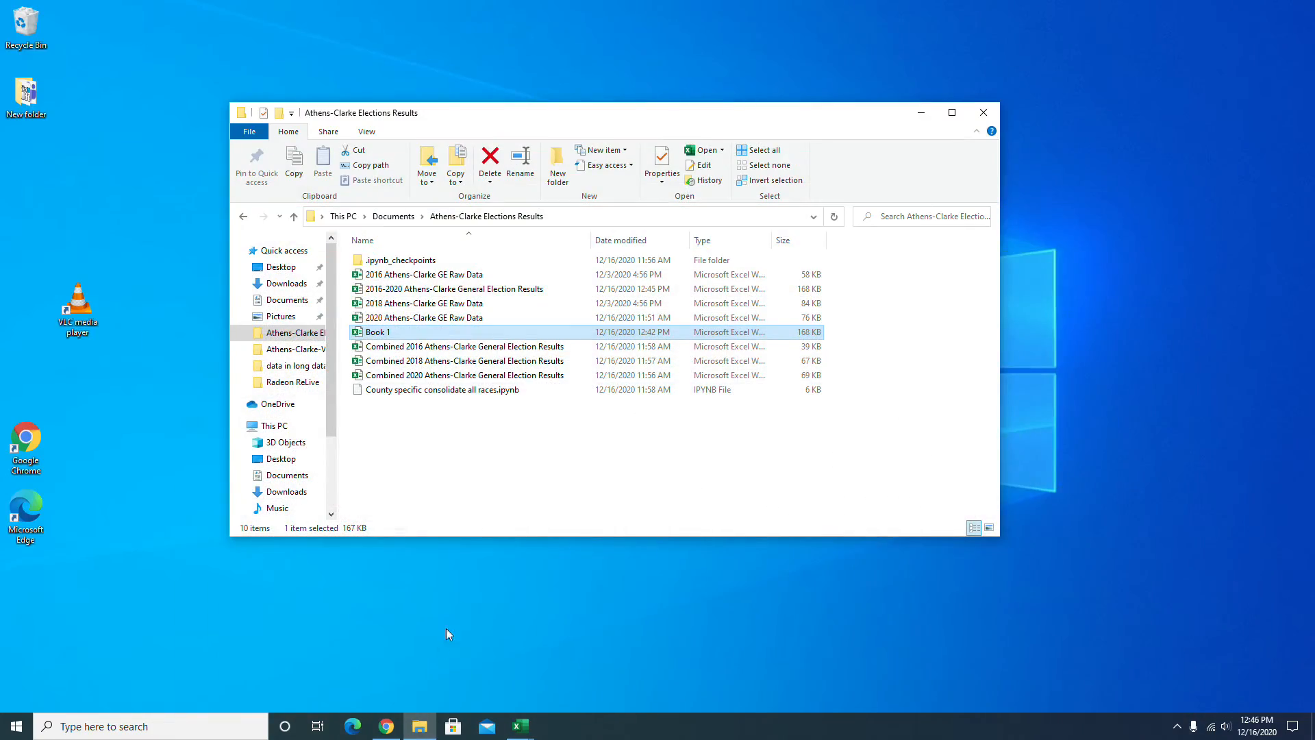
pyautogui.click(387, 726)
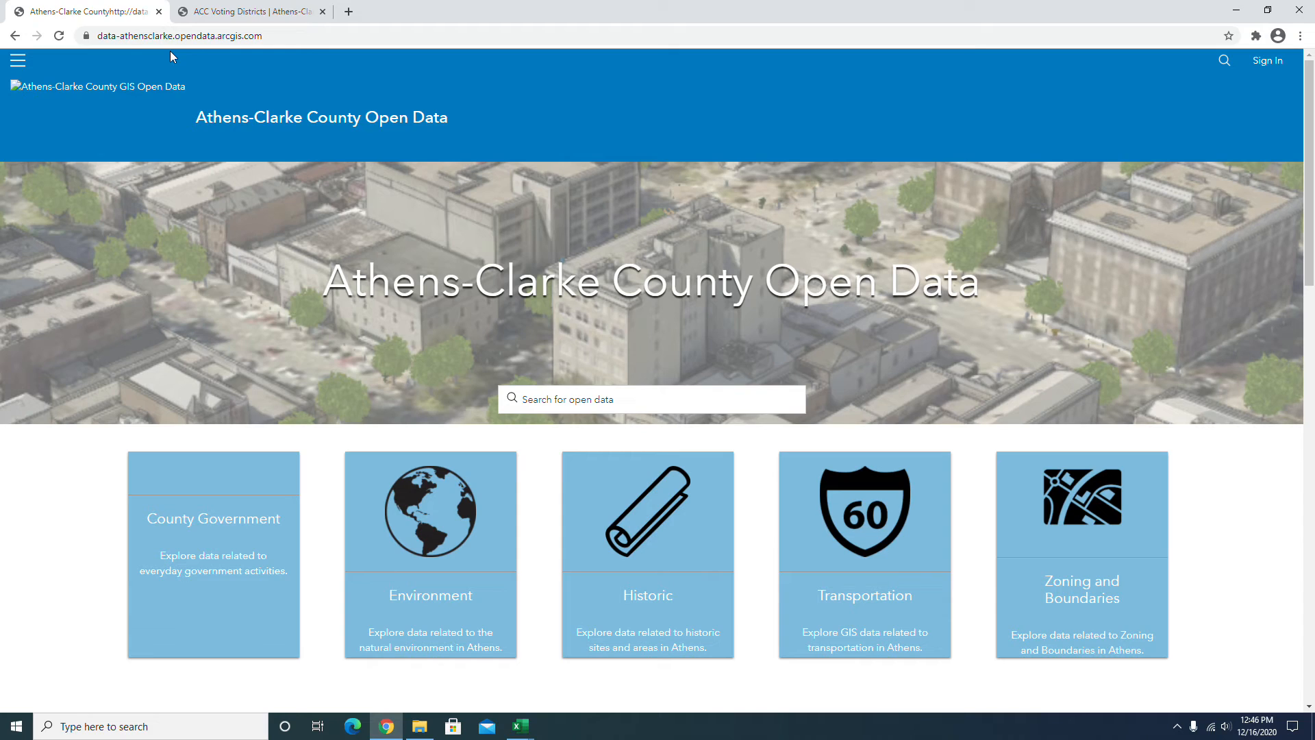
pyautogui.scroll(-6, 138, 70)
pyautogui.scroll(6, 141, 109)
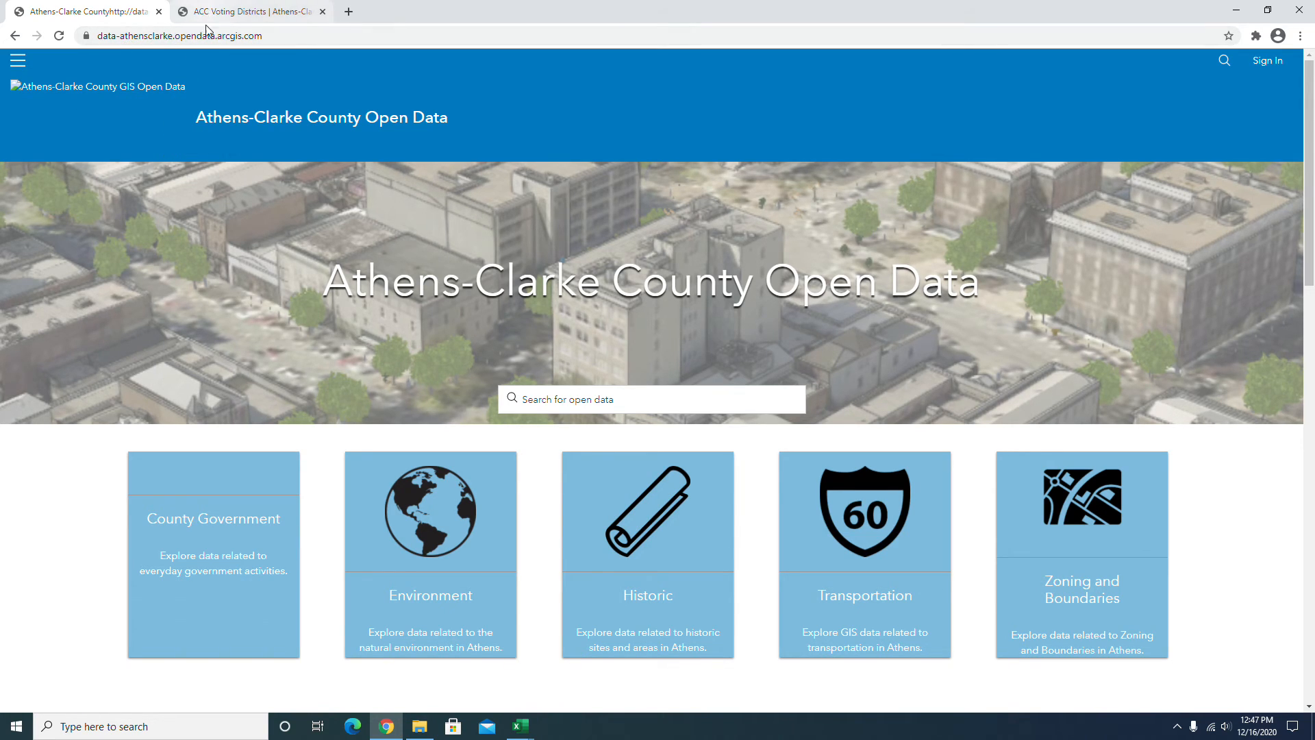
# - Open the ACC Voting Districts dataset from the Zoning and Boundaries category
pyautogui.click(1089, 591)
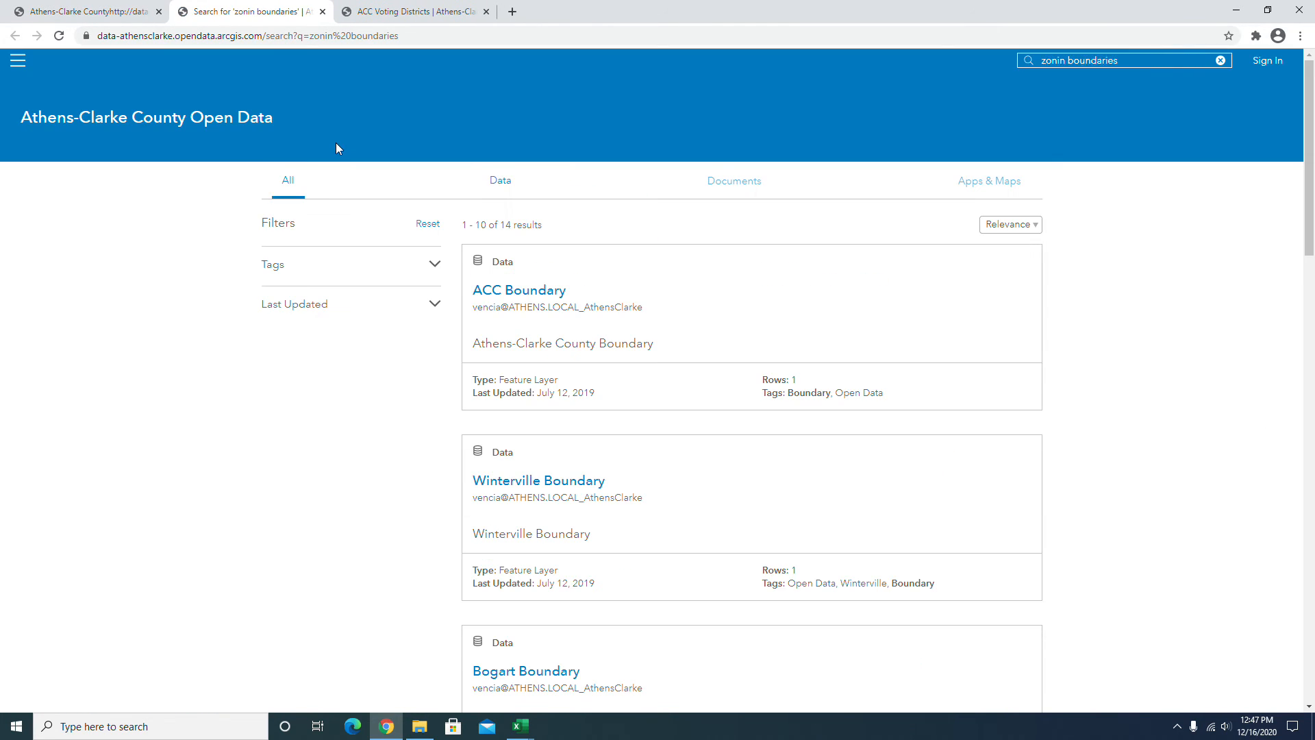
pyautogui.scroll(-10, 537, 443)
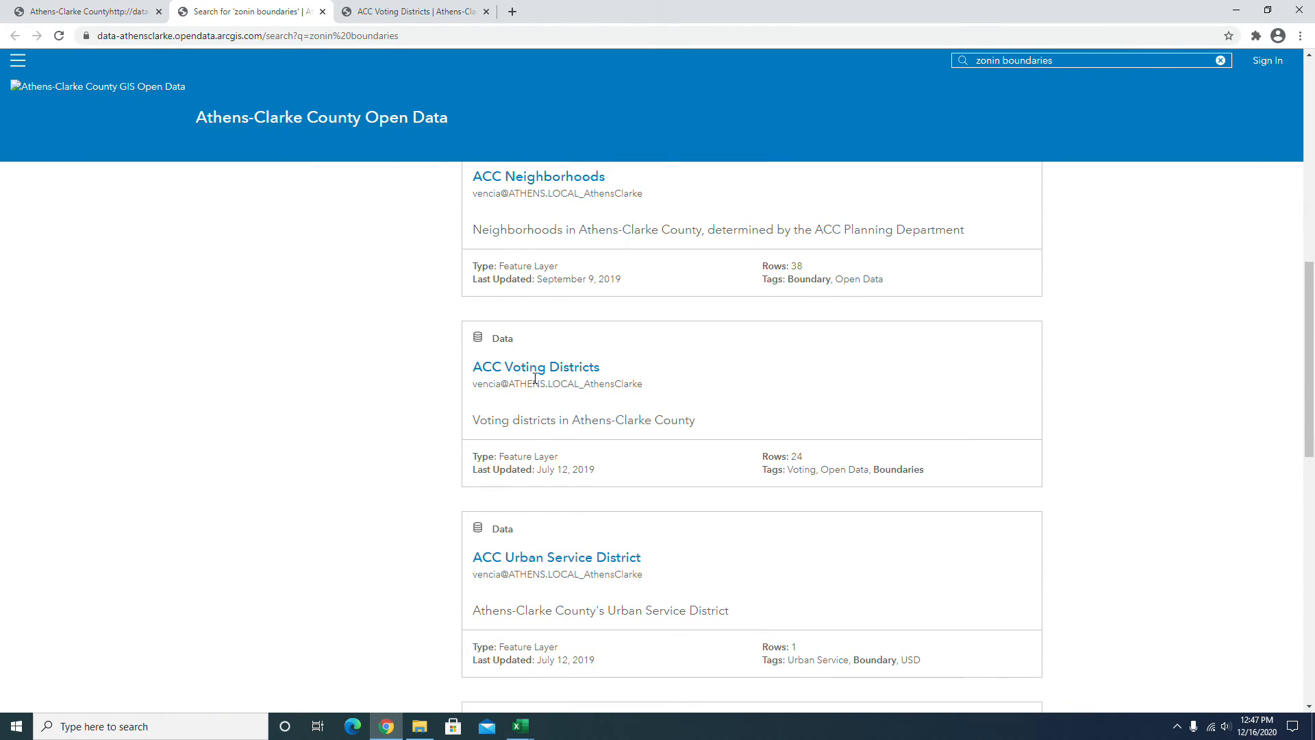
pyautogui.click(536, 367)
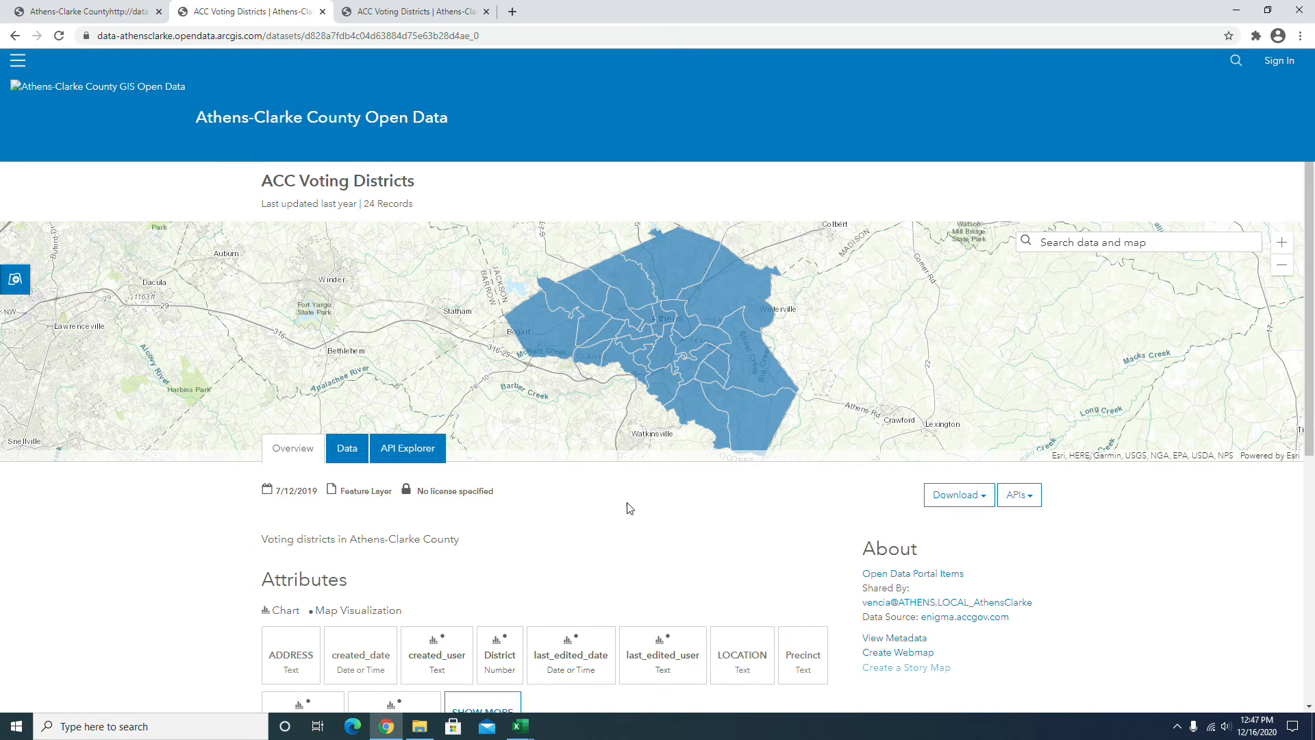
# - Review the ACC Voting Districts overview page and download the full dataset as a Shapefile
pyautogui.scroll(-3, 628, 508)
pyautogui.scroll(-2, 628, 507)
pyautogui.scroll(6, 629, 507)
pyautogui.click(984, 507)
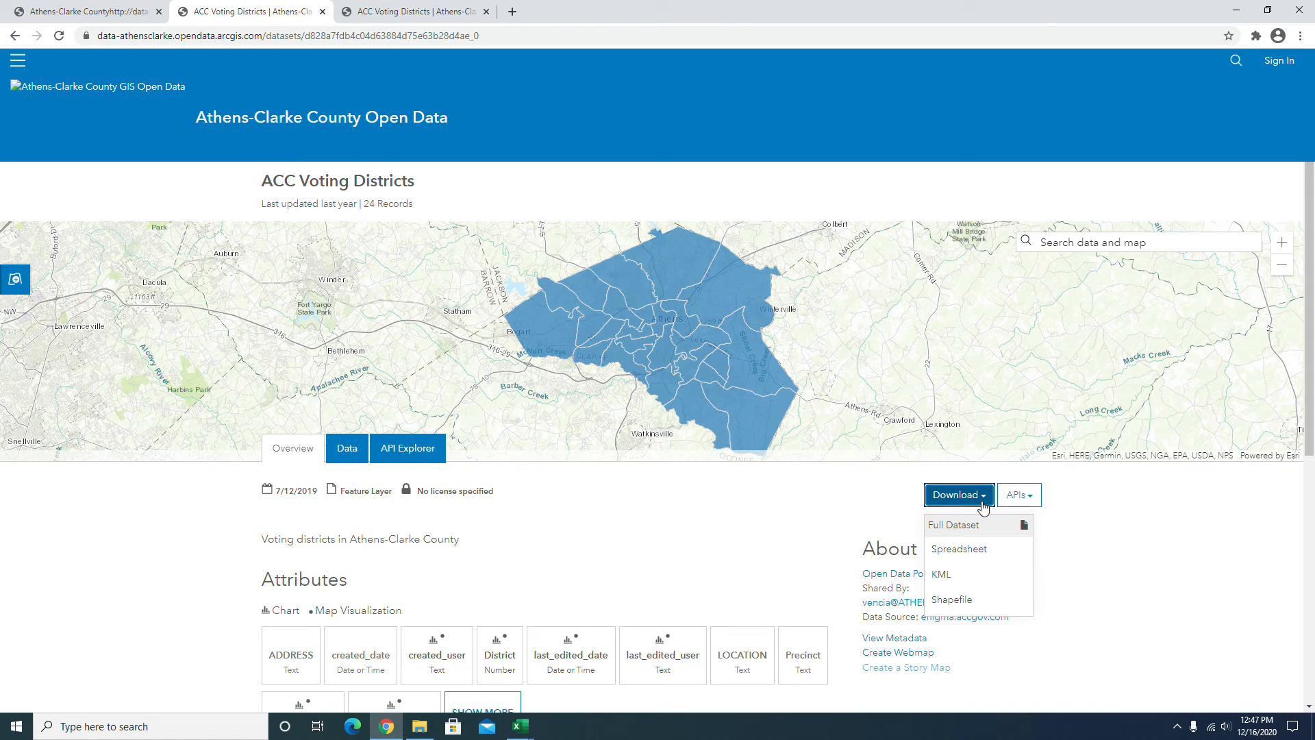
pyautogui.click(967, 605)
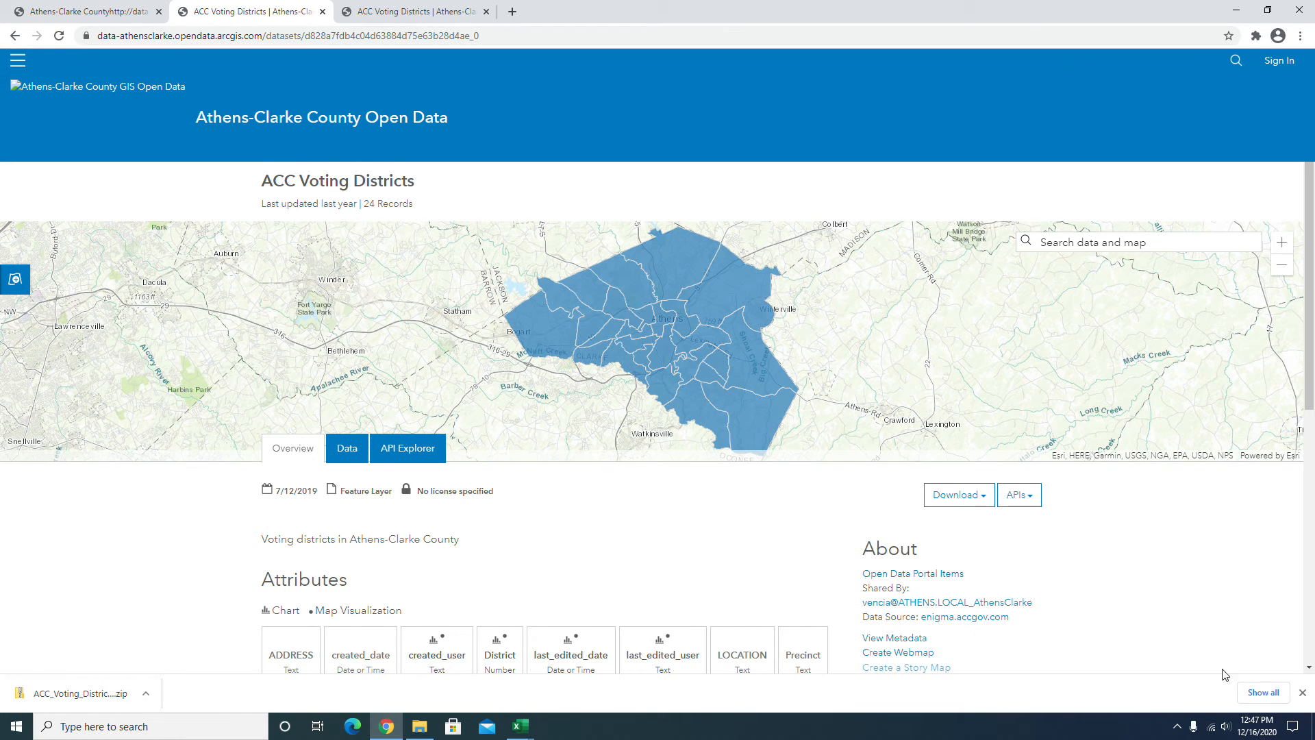
# - Locate the downloaded ACC_Voting_Districts-shp archive in its folder and extract it into the Downloads folder
pyautogui.click(1262, 692)
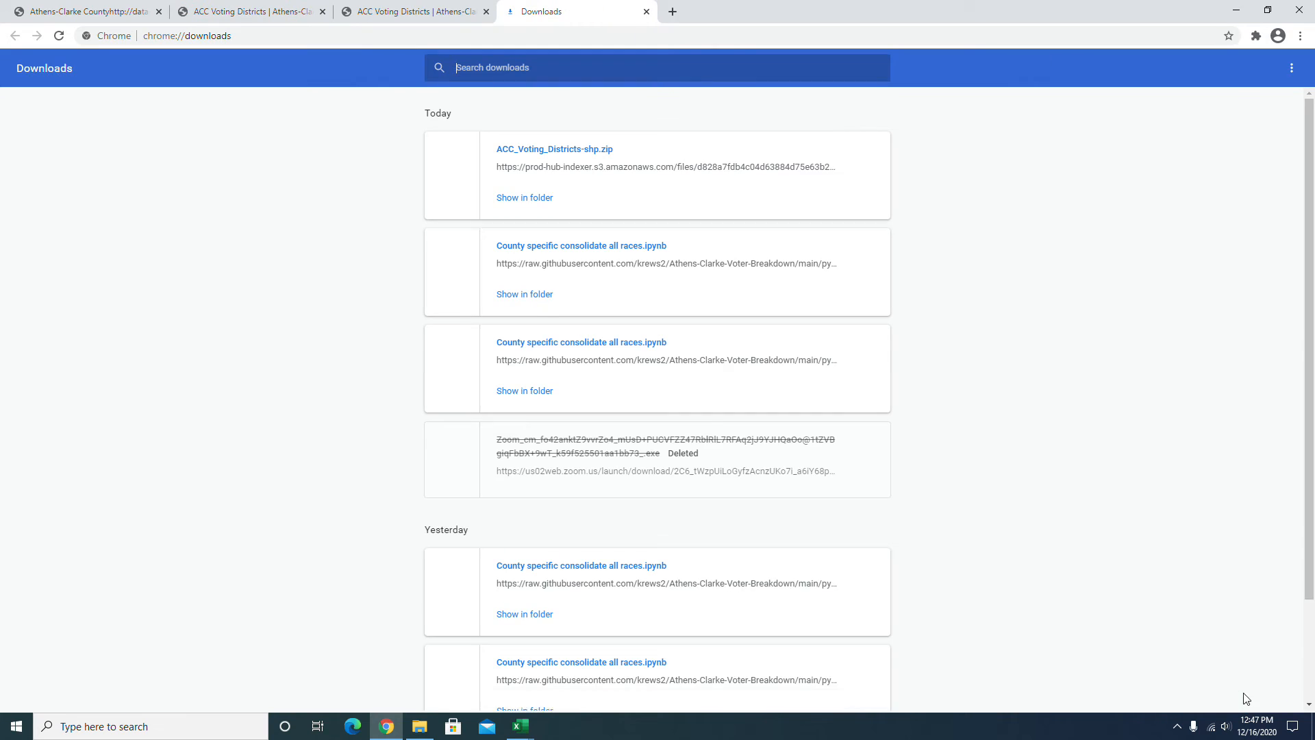
pyautogui.click(539, 198)
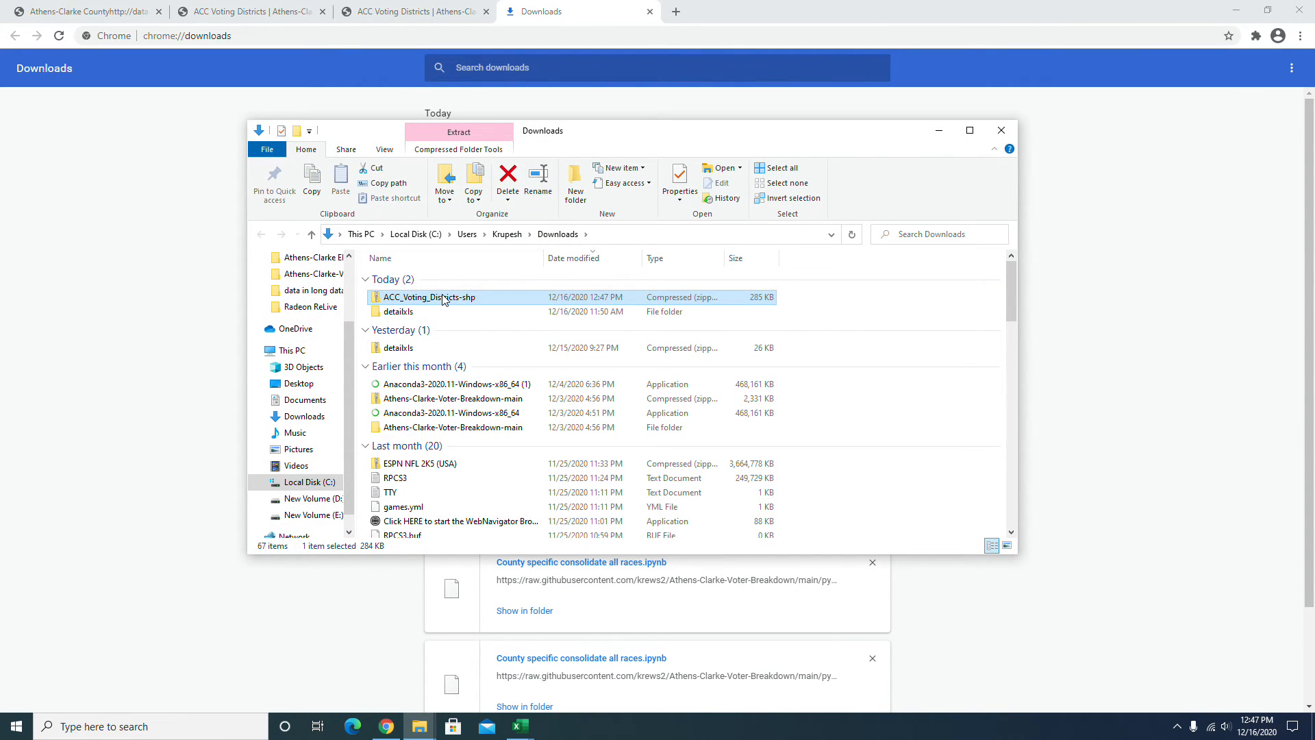
pyautogui.rightClick(443, 299)
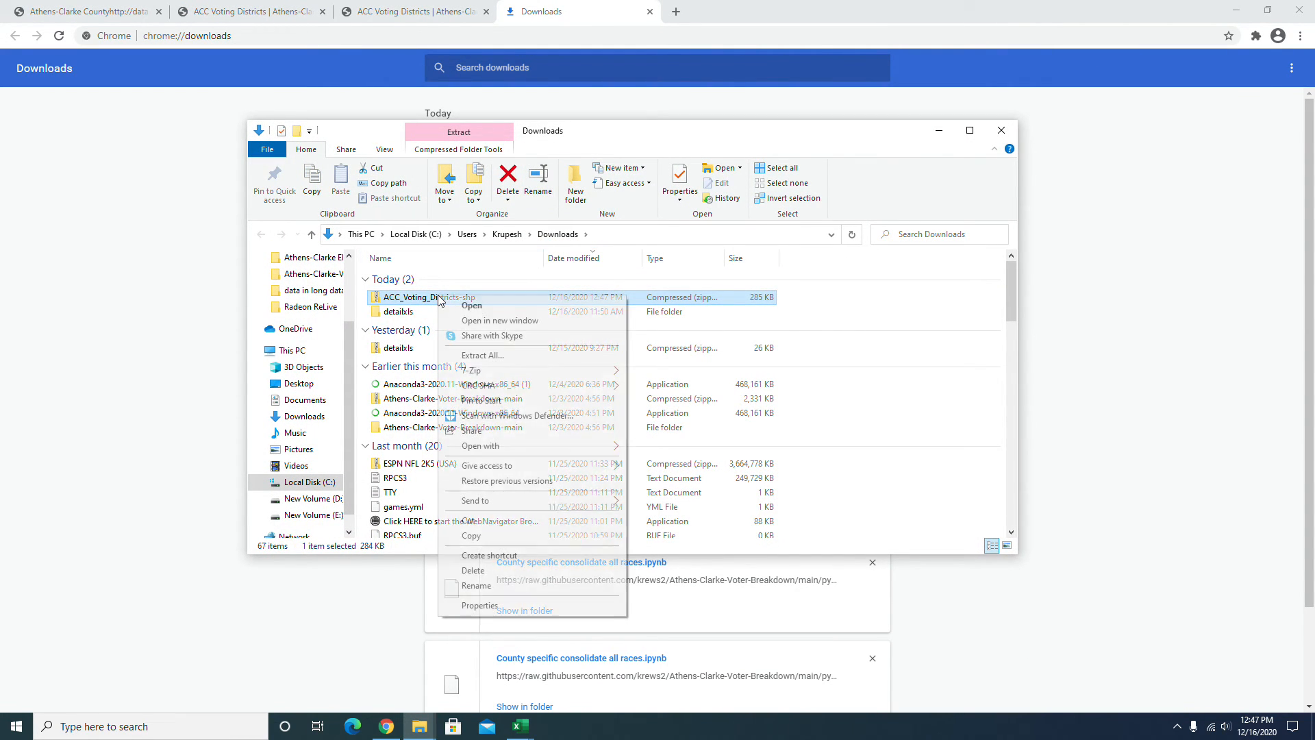
pyautogui.click(499, 355)
pyautogui.click(781, 494)
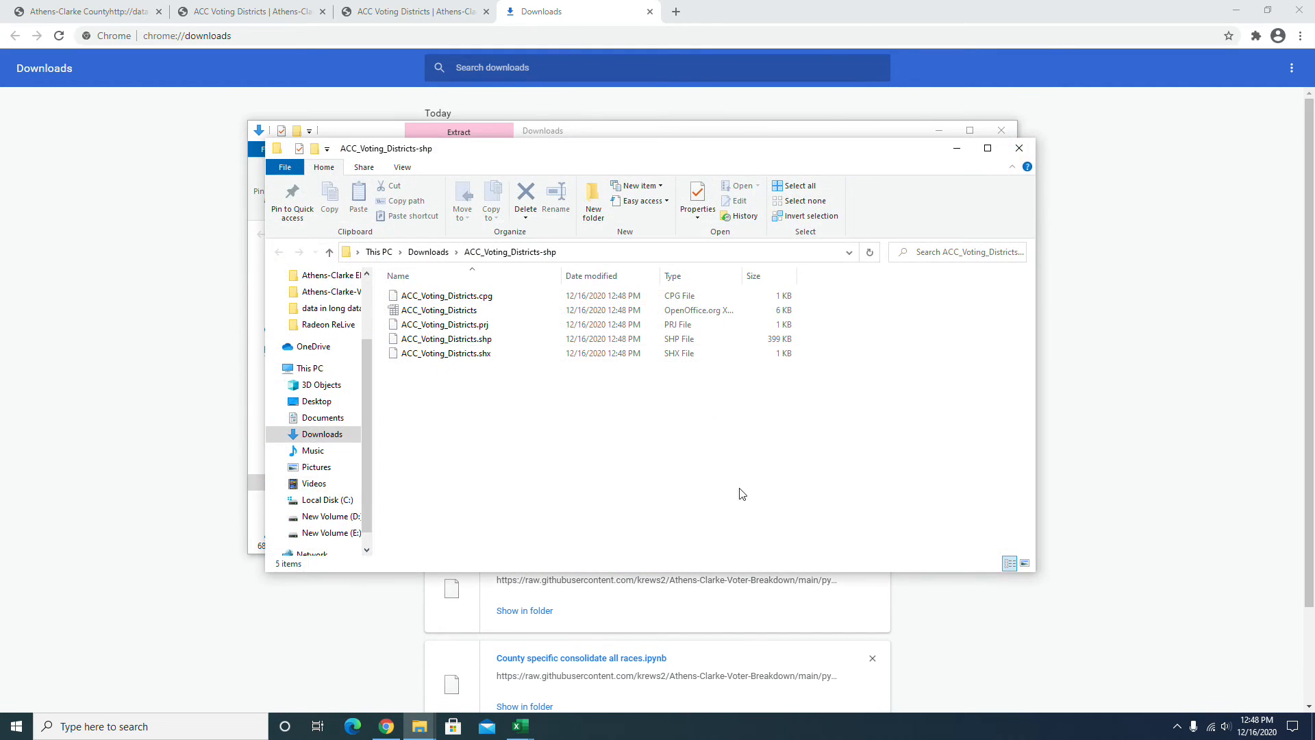
pyautogui.click(152, 359)
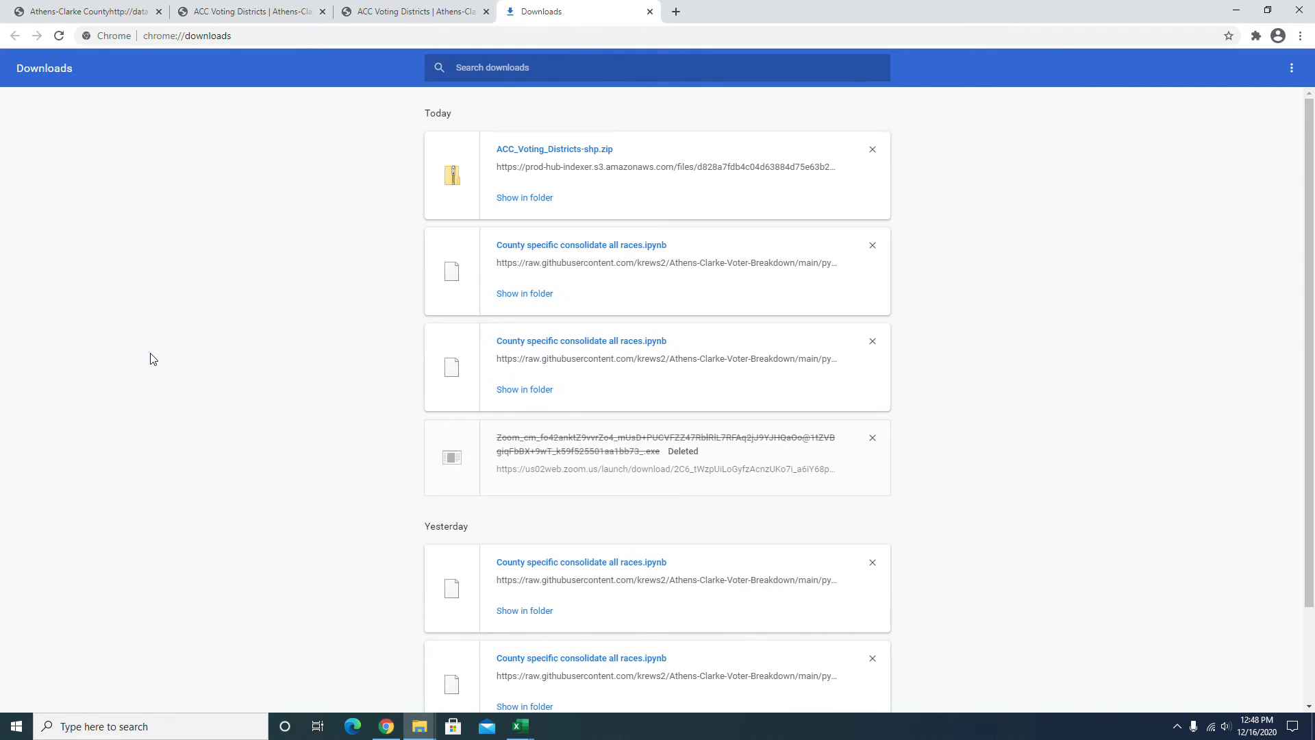
# - Open mapshaper.org in a new browser tab
pyautogui.click(676, 12)
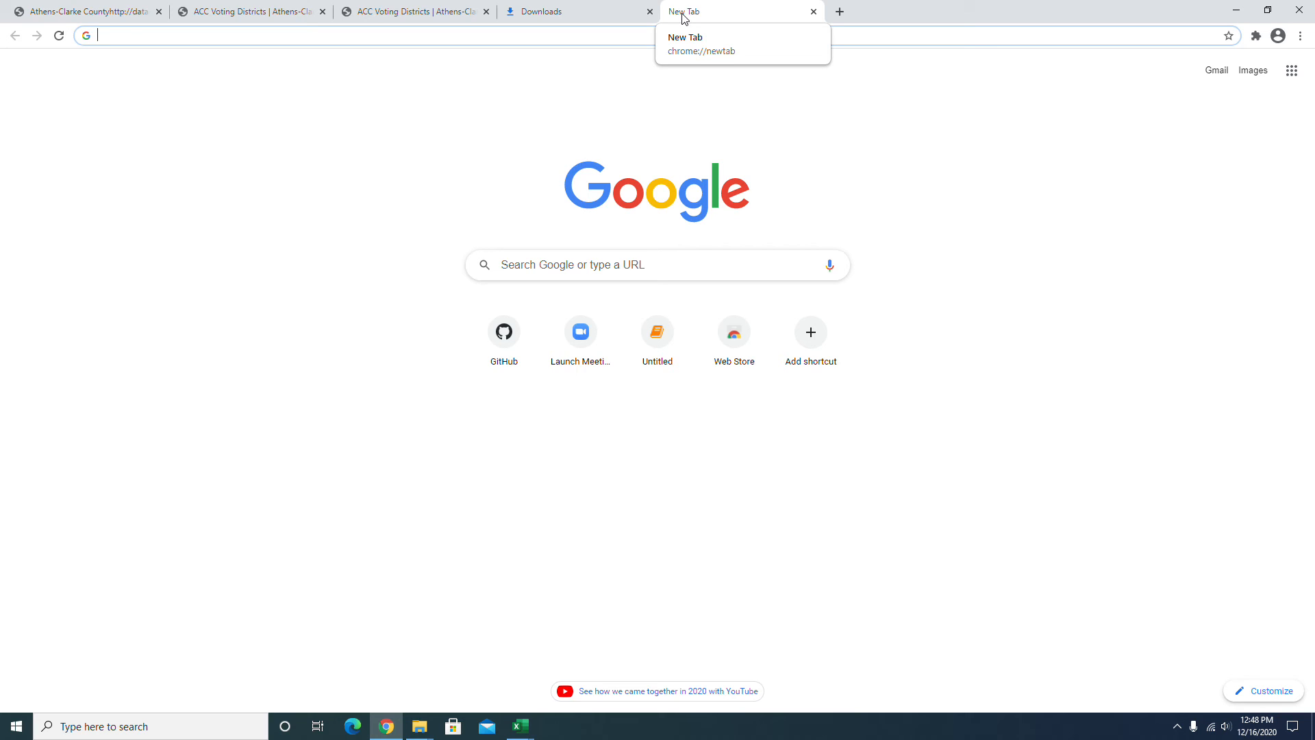
pyautogui.write('map')
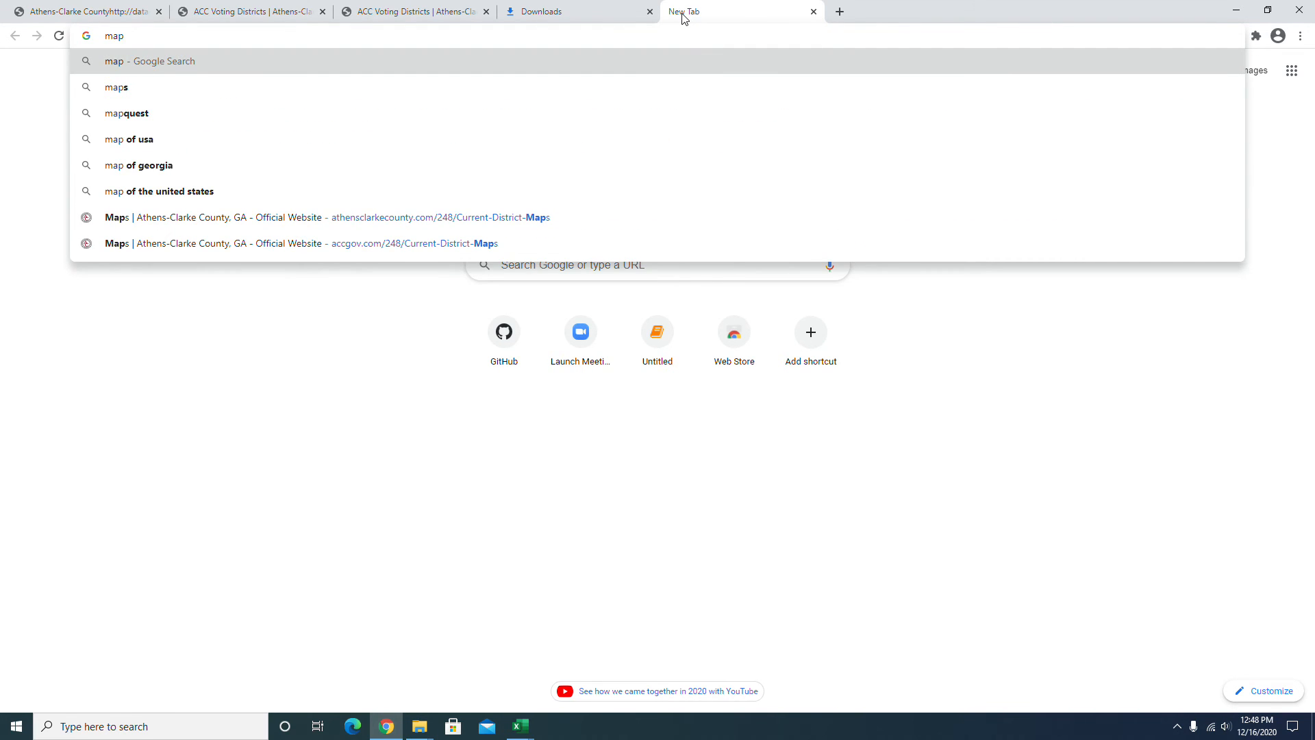
pyautogui.write('shaper.org')
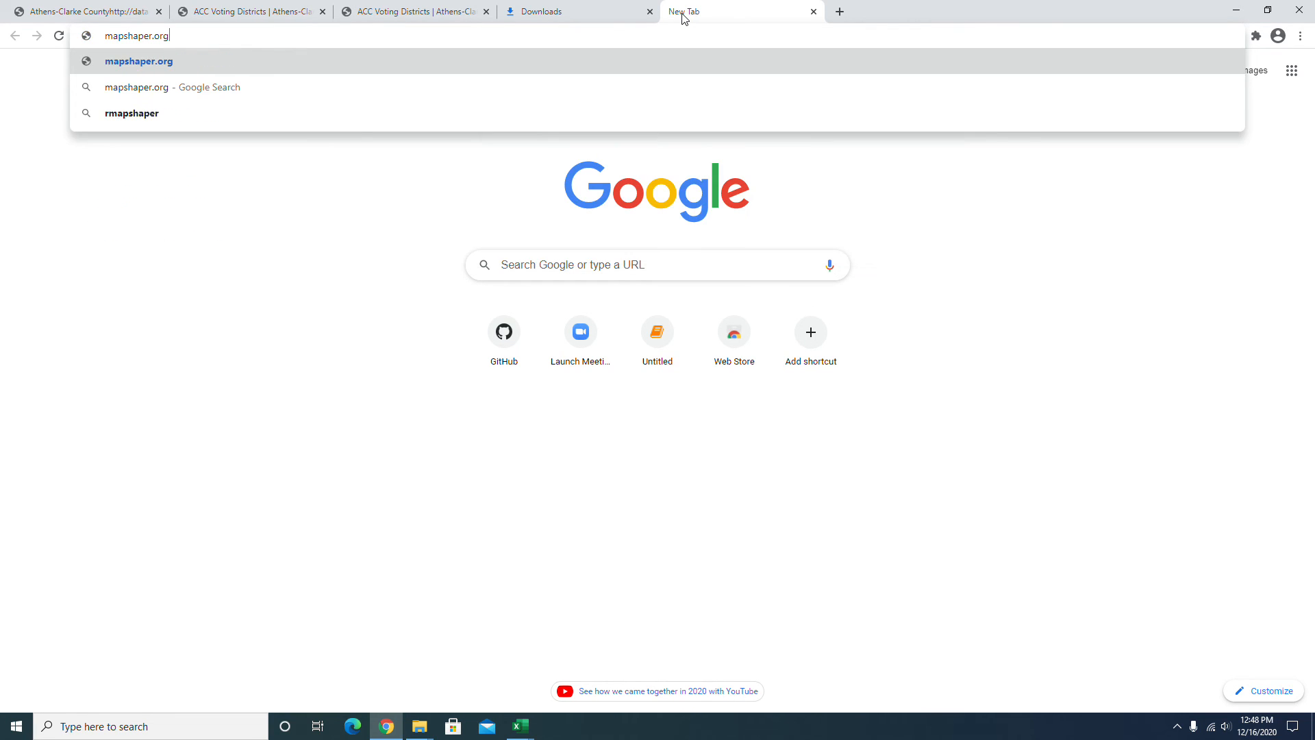
pyautogui.press('Return')
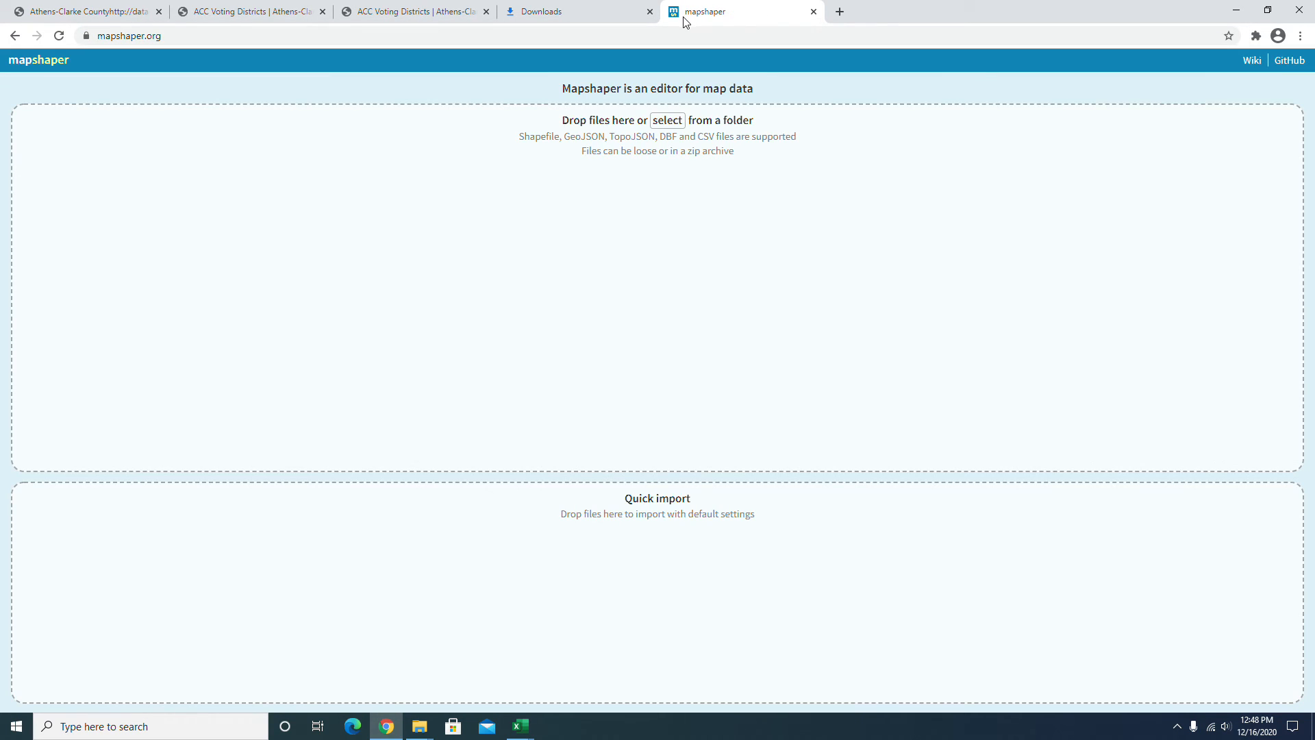
# - Import all files of the extracted ACC_Voting_Districts-shp folder into Mapshaper with line intersection detection on
pyautogui.click(662, 125)
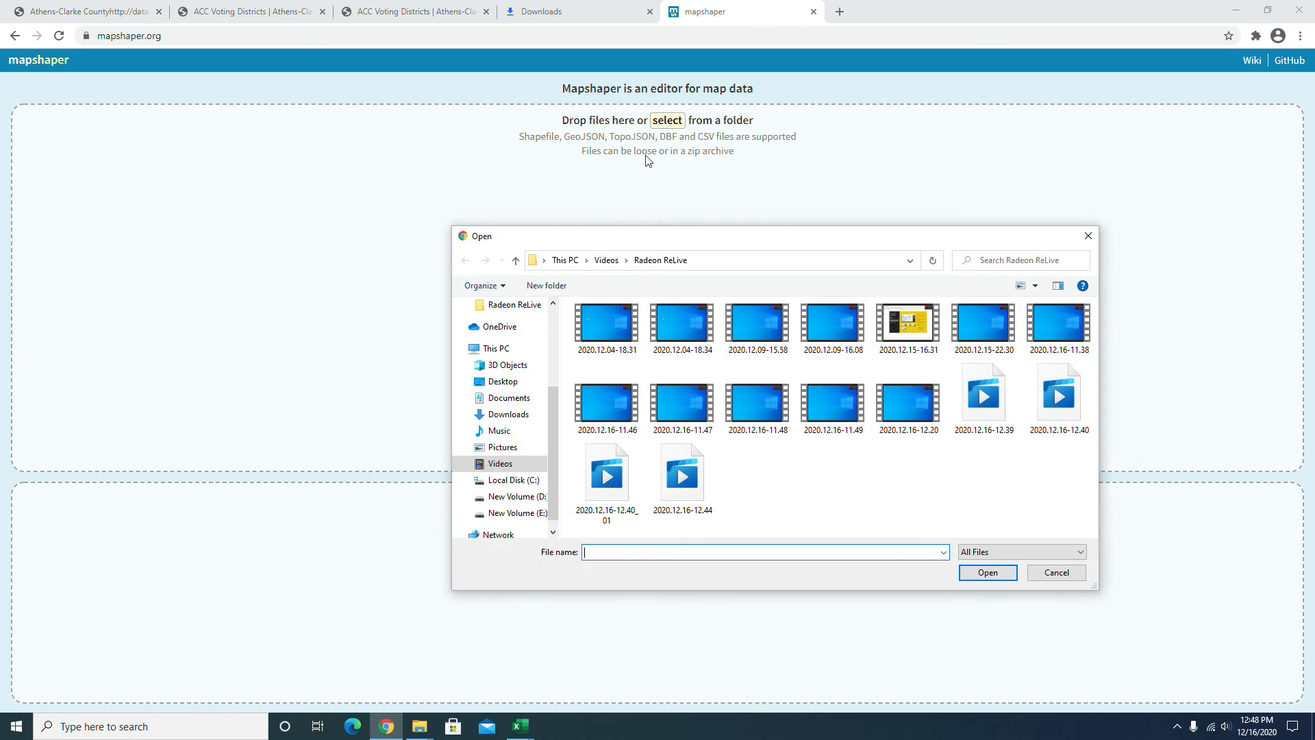
pyautogui.click(507, 364)
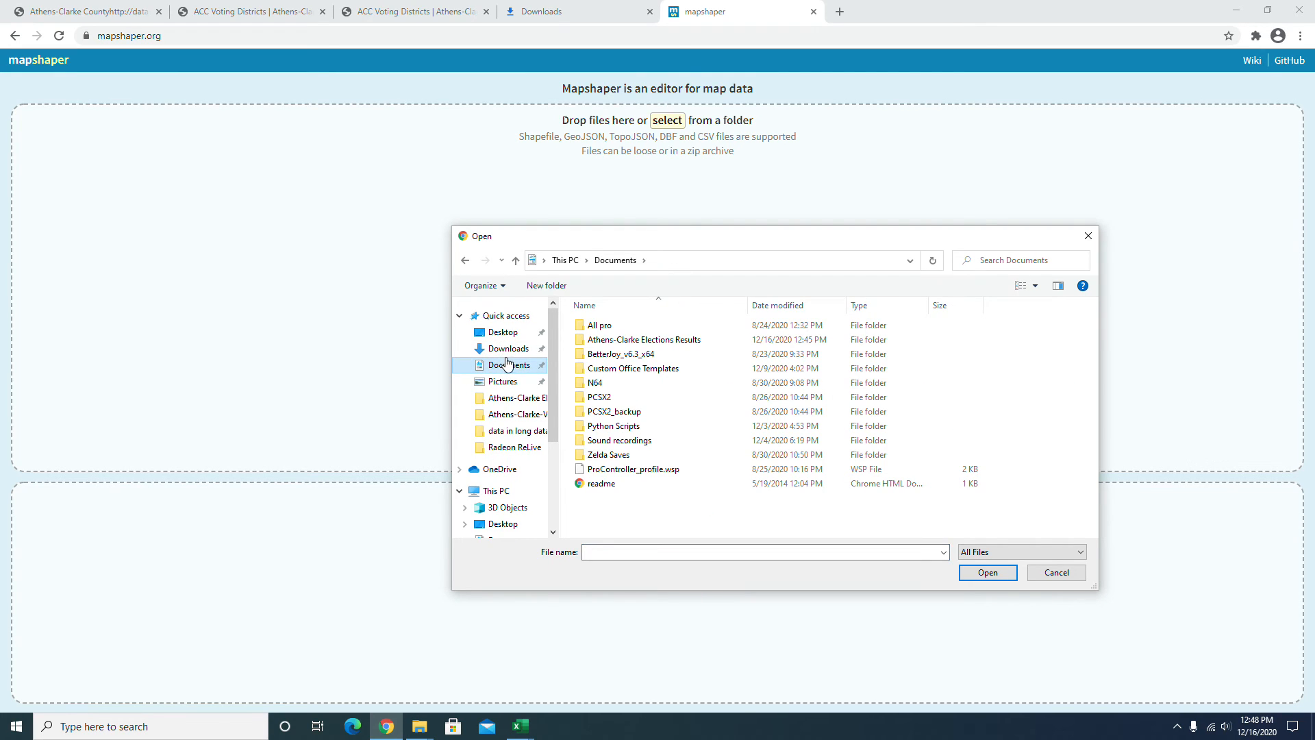
pyautogui.click(508, 348)
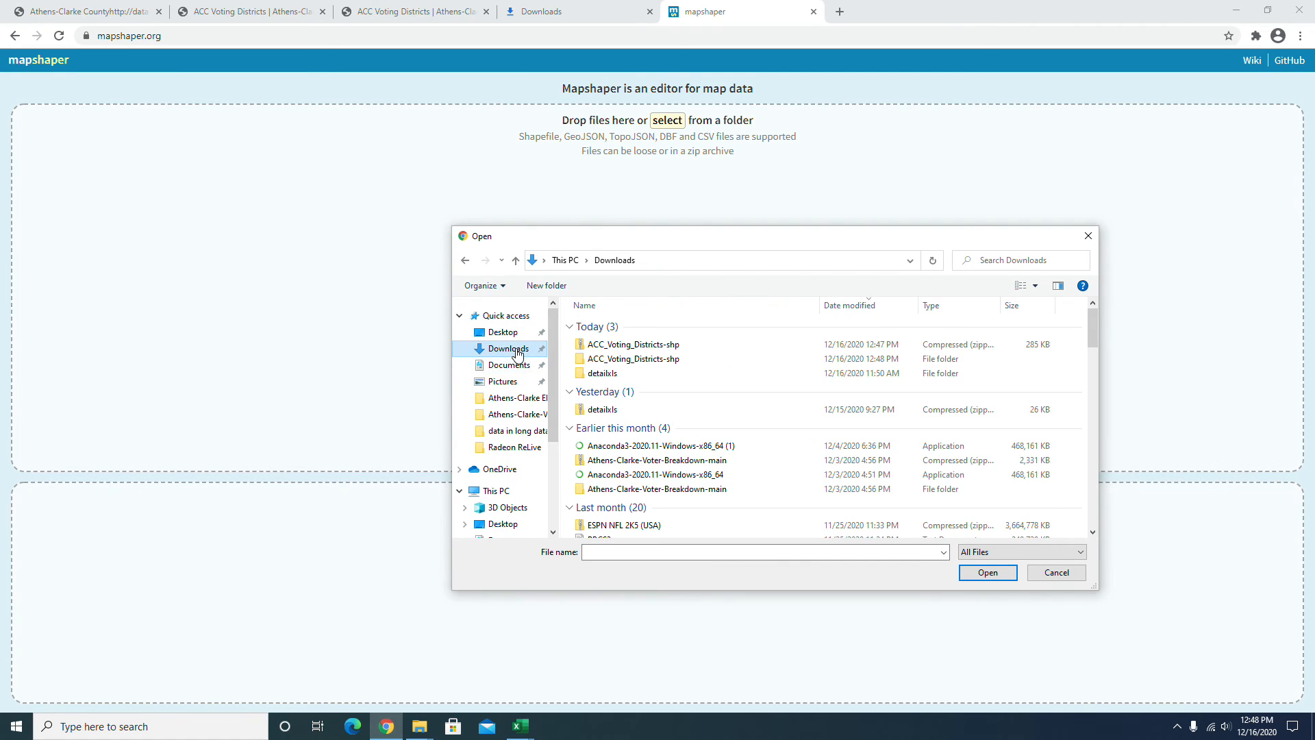
pyautogui.click(624, 362)
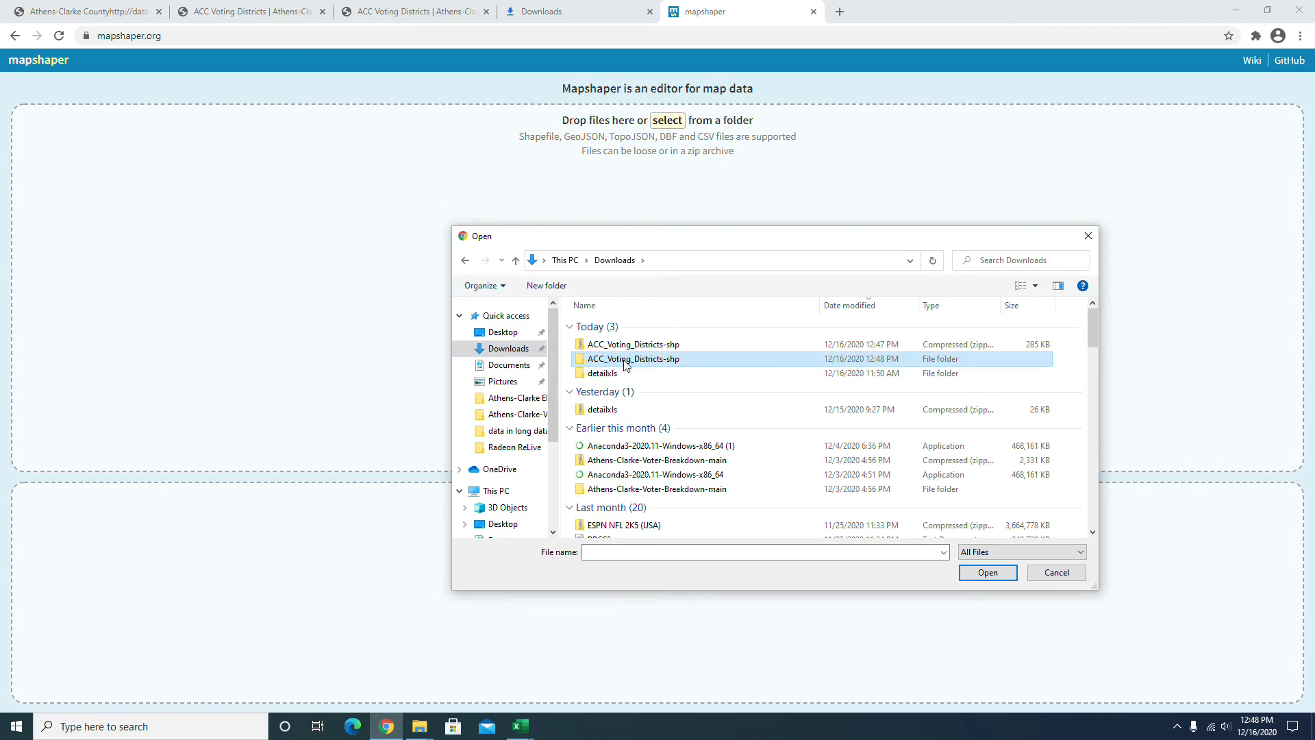
pyautogui.click(987, 572)
pyautogui.click(661, 326)
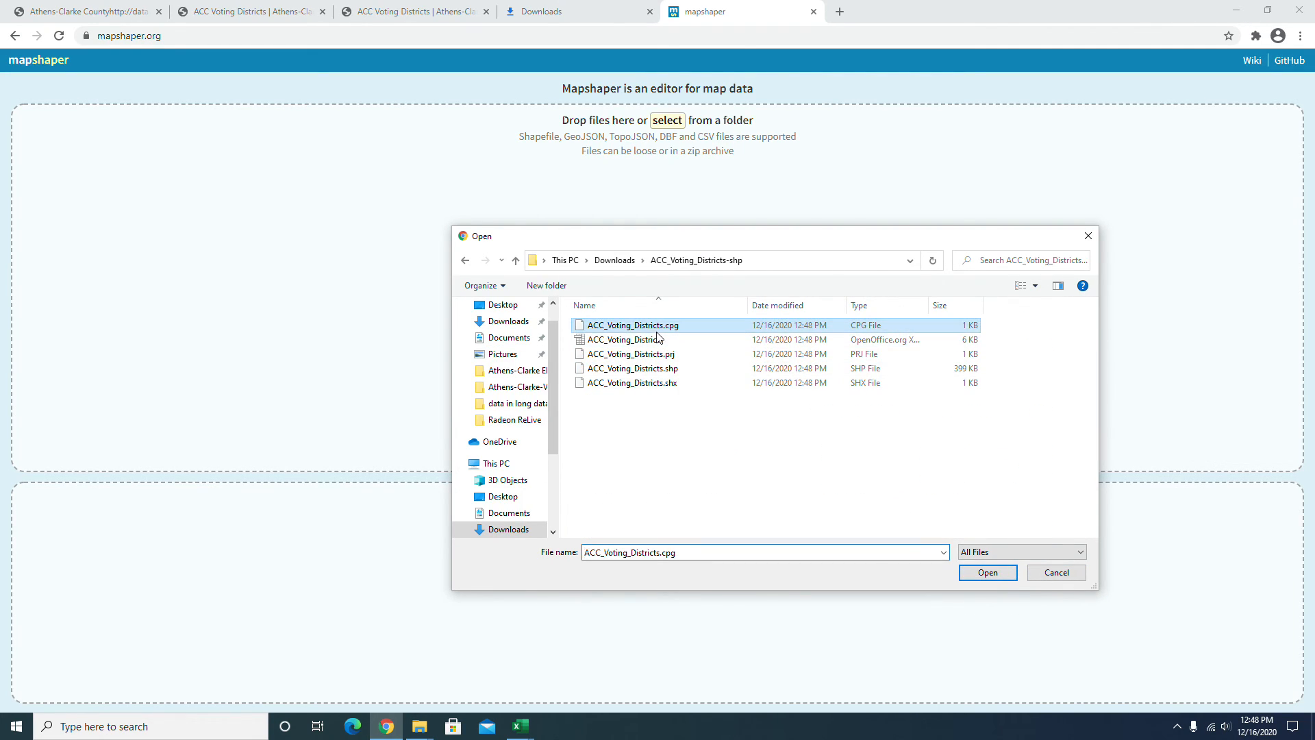
pyautogui.keyDown('shift'); pyautogui.click(663, 389); pyautogui.keyUp('shift')
pyautogui.click(988, 572)
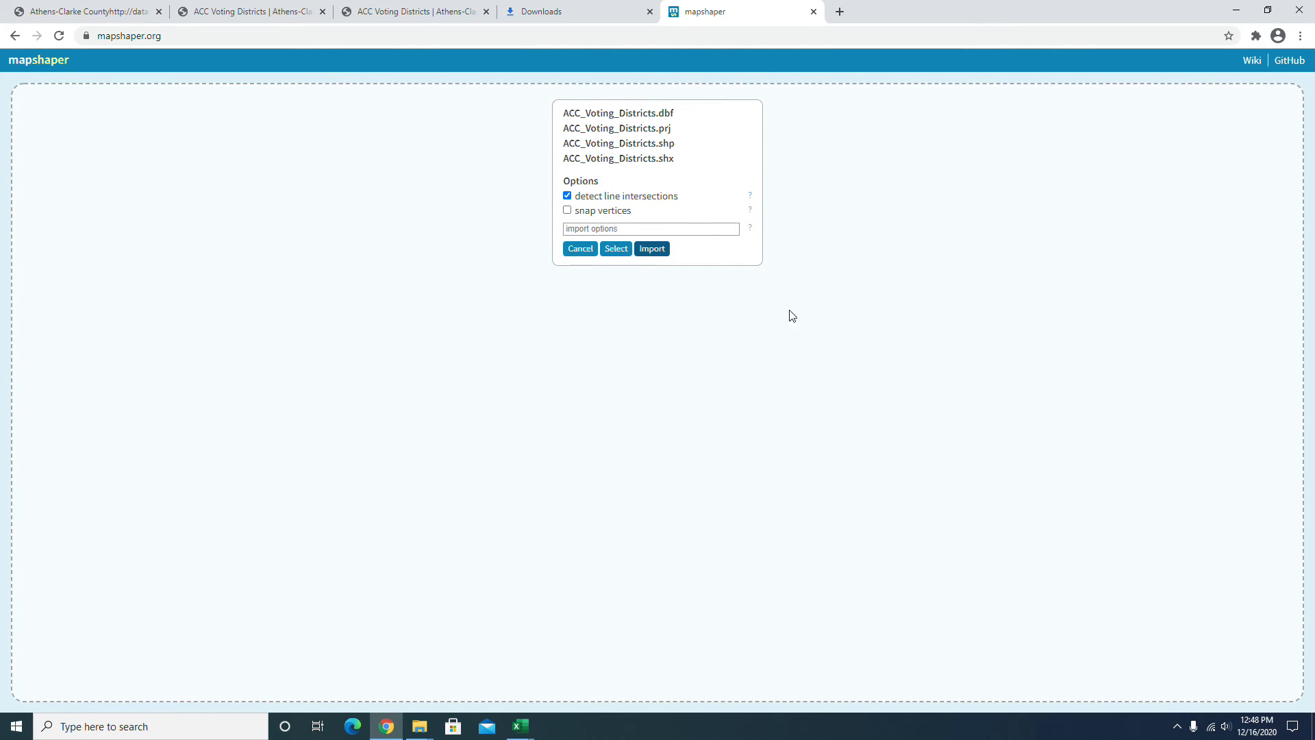
pyautogui.click(652, 250)
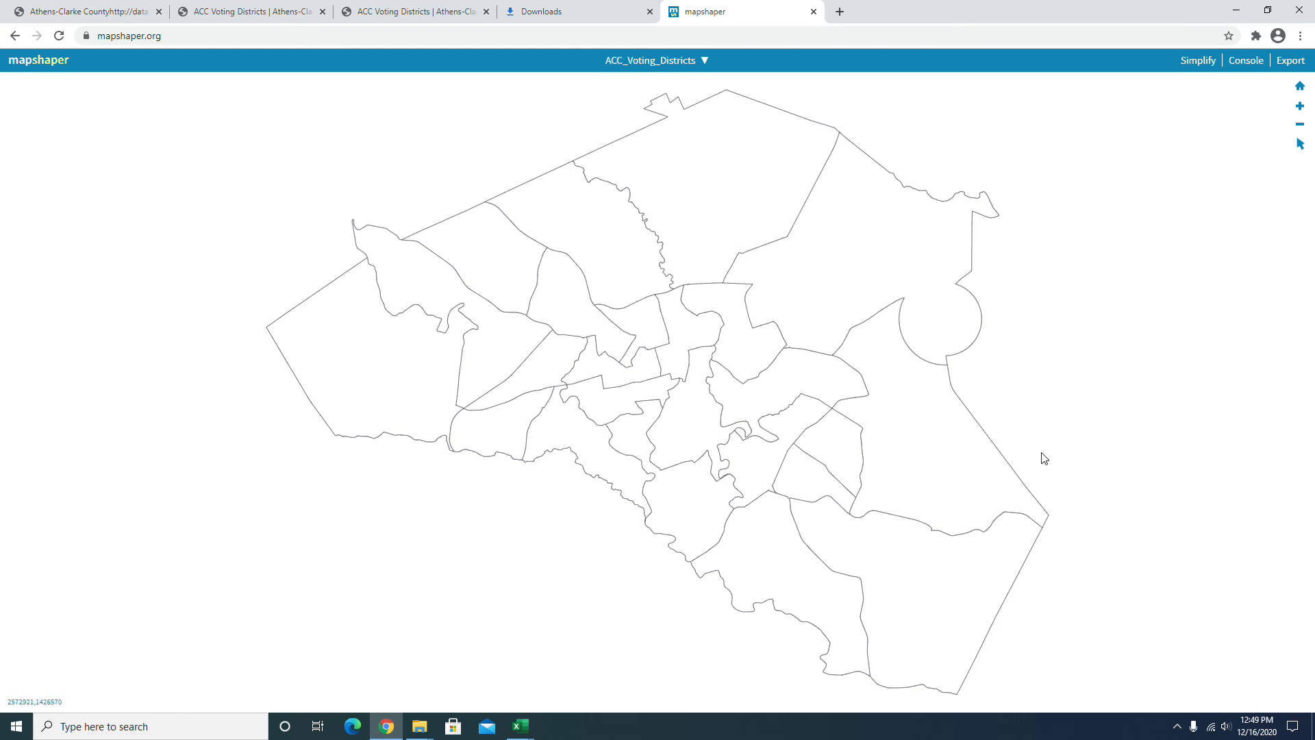
# - Export the ACC_Voting_Districts layer in TopoJSON format
pyautogui.click(1285, 67)
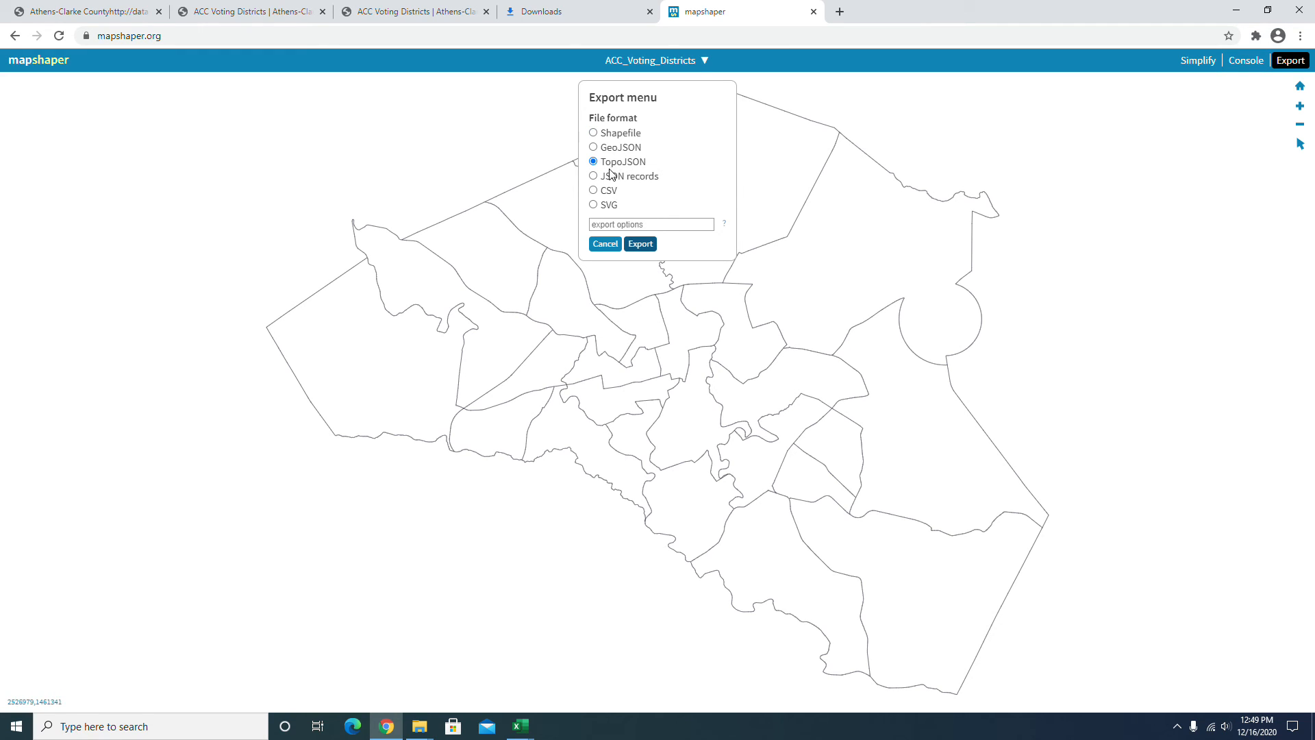
pyautogui.click(640, 244)
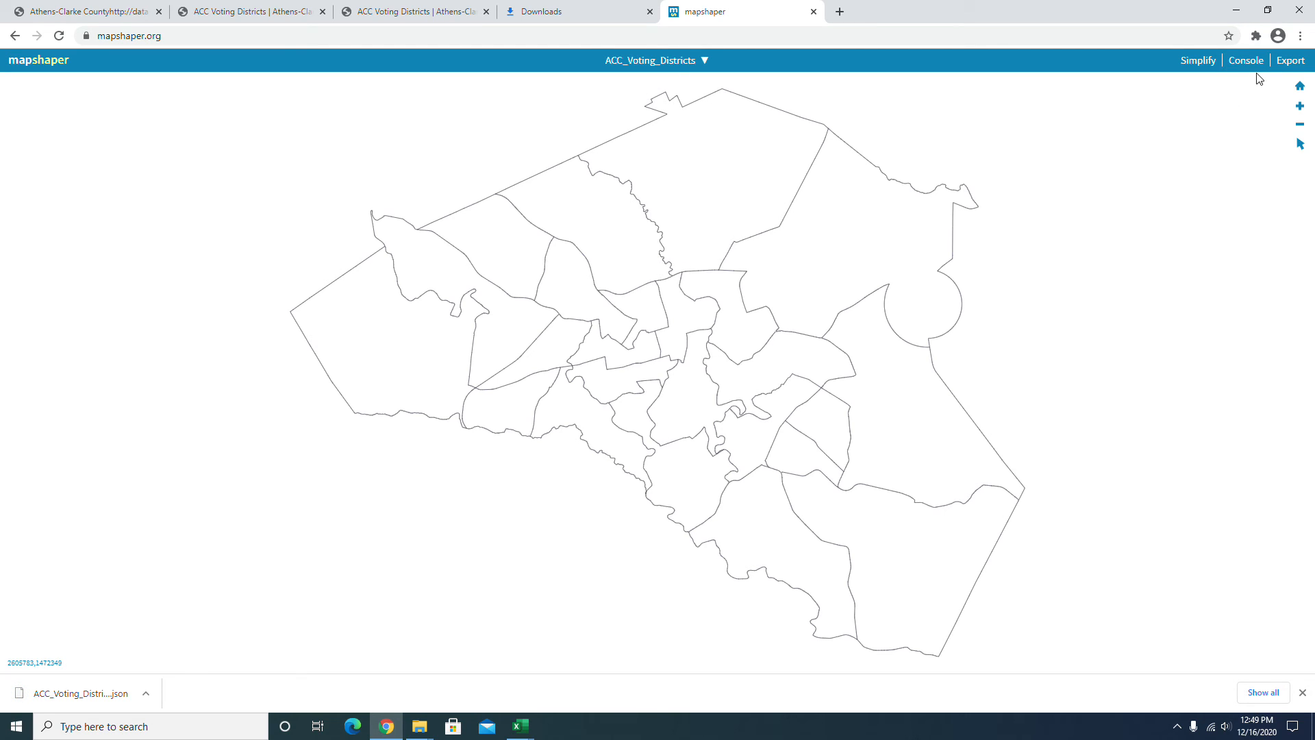
# - Export the ACC_Voting_Districts layer as CSV and open the downloaded file in Excel
pyautogui.click(1290, 63)
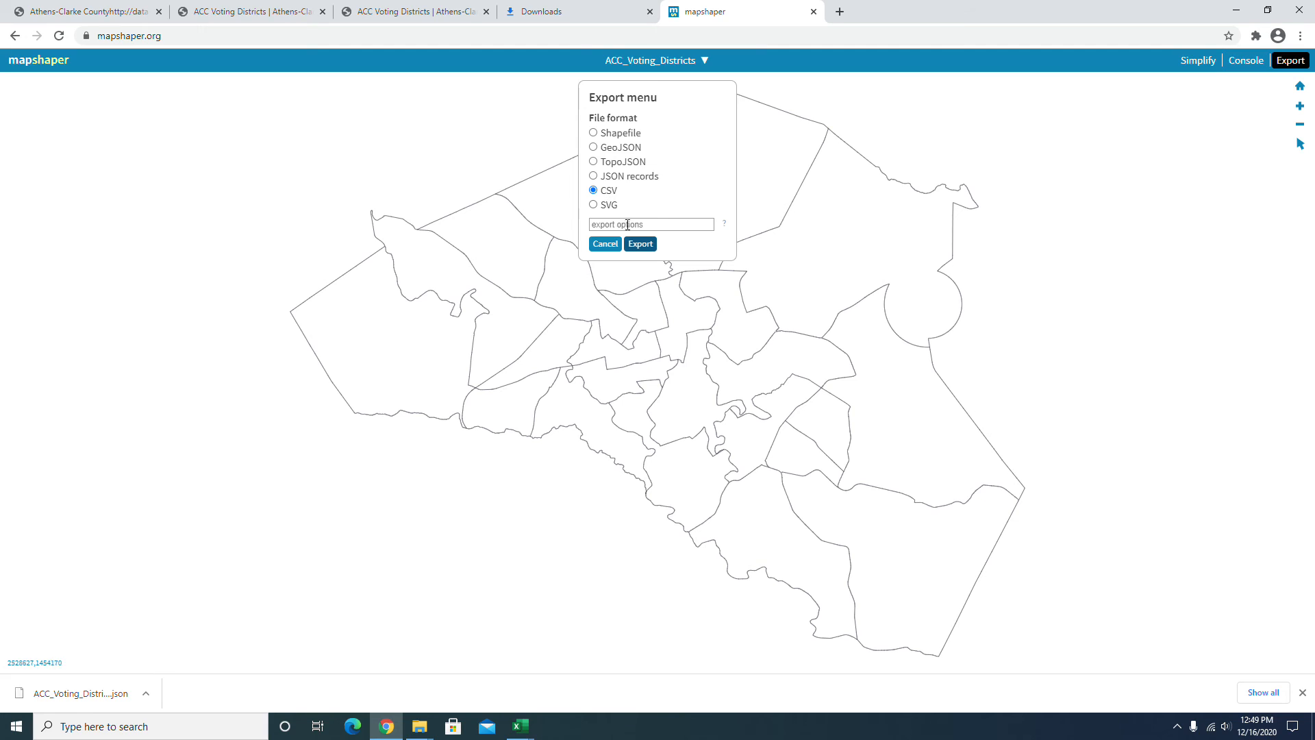
pyautogui.click(640, 245)
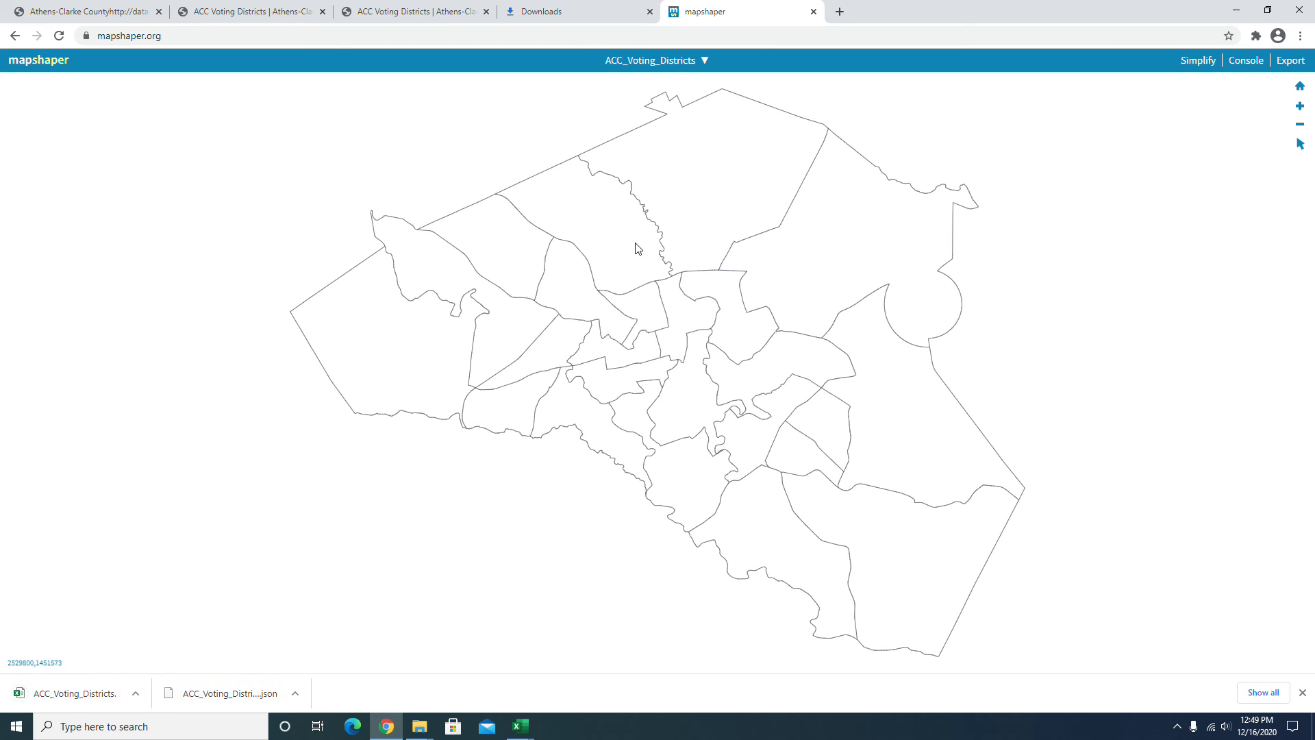
pyautogui.click(104, 694)
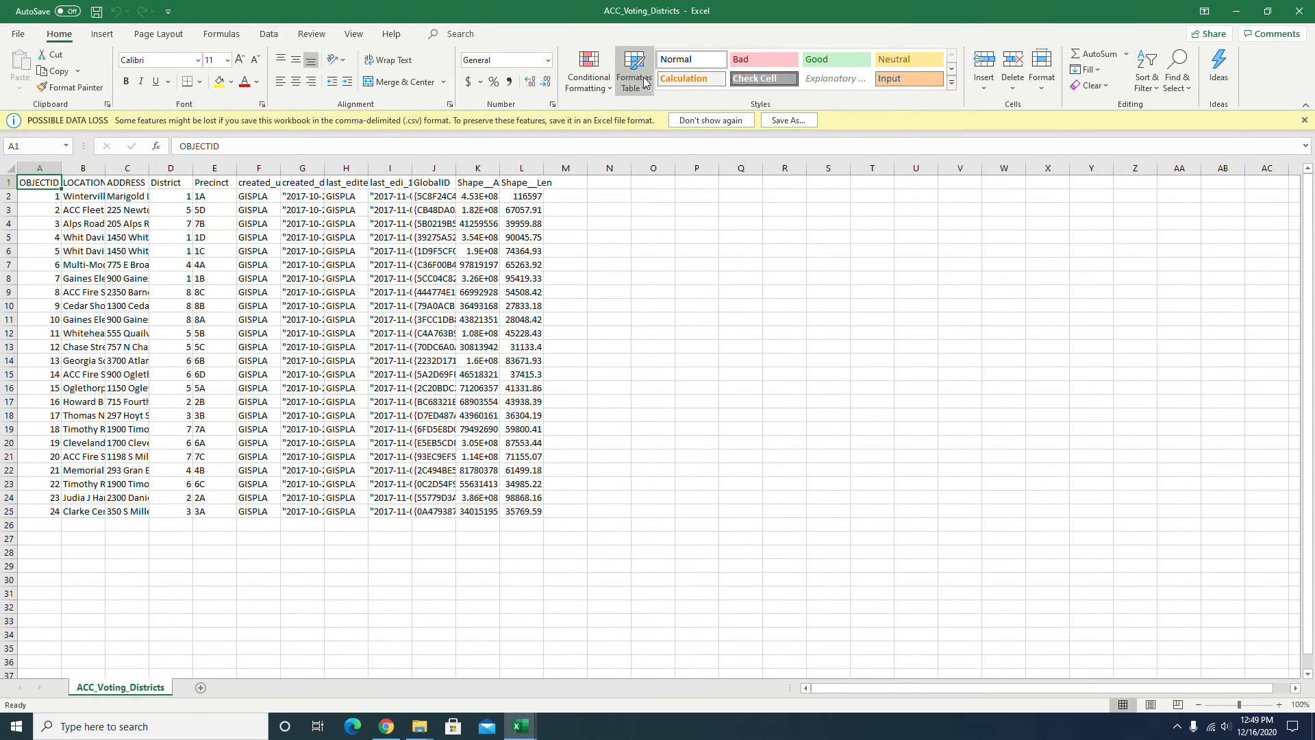
# - Dismiss the data loss notice and auto-fit the Precinct and LOCATION columns of the voting districts sheet
pyautogui.click(1303, 121)
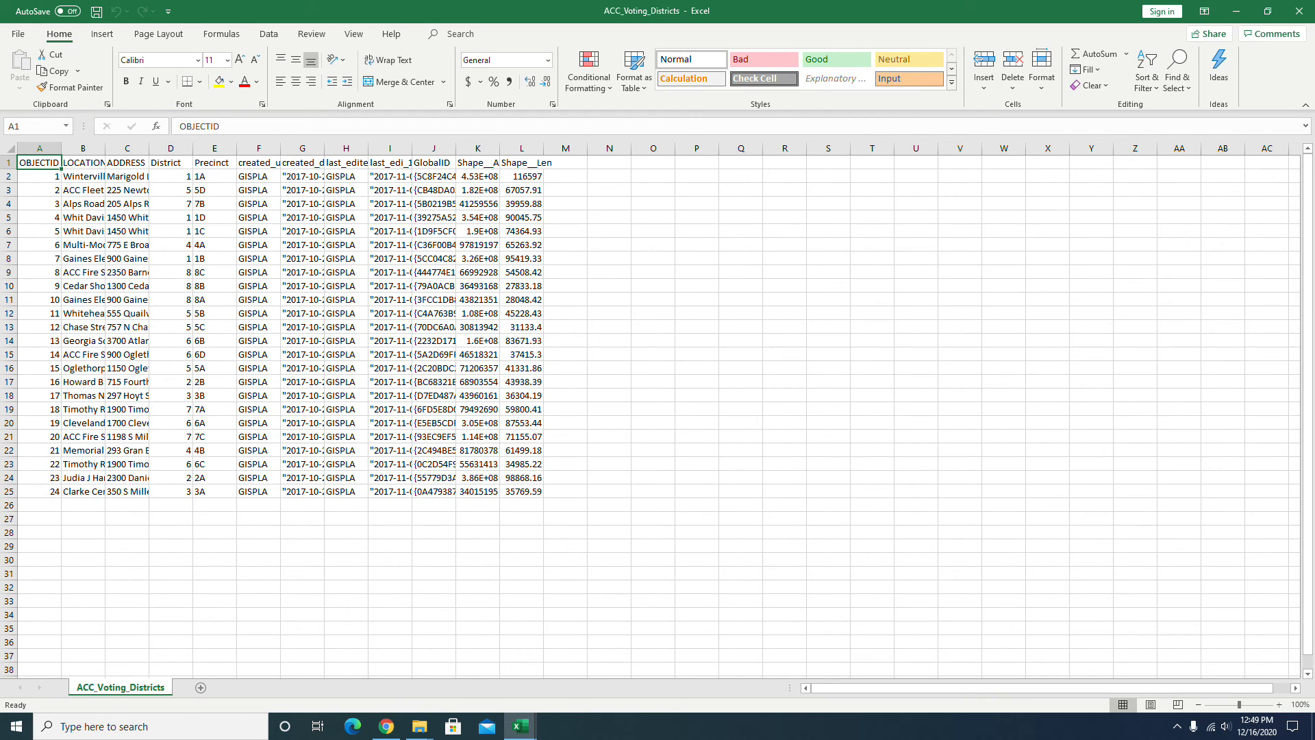
pyautogui.doubleClick(237, 148)
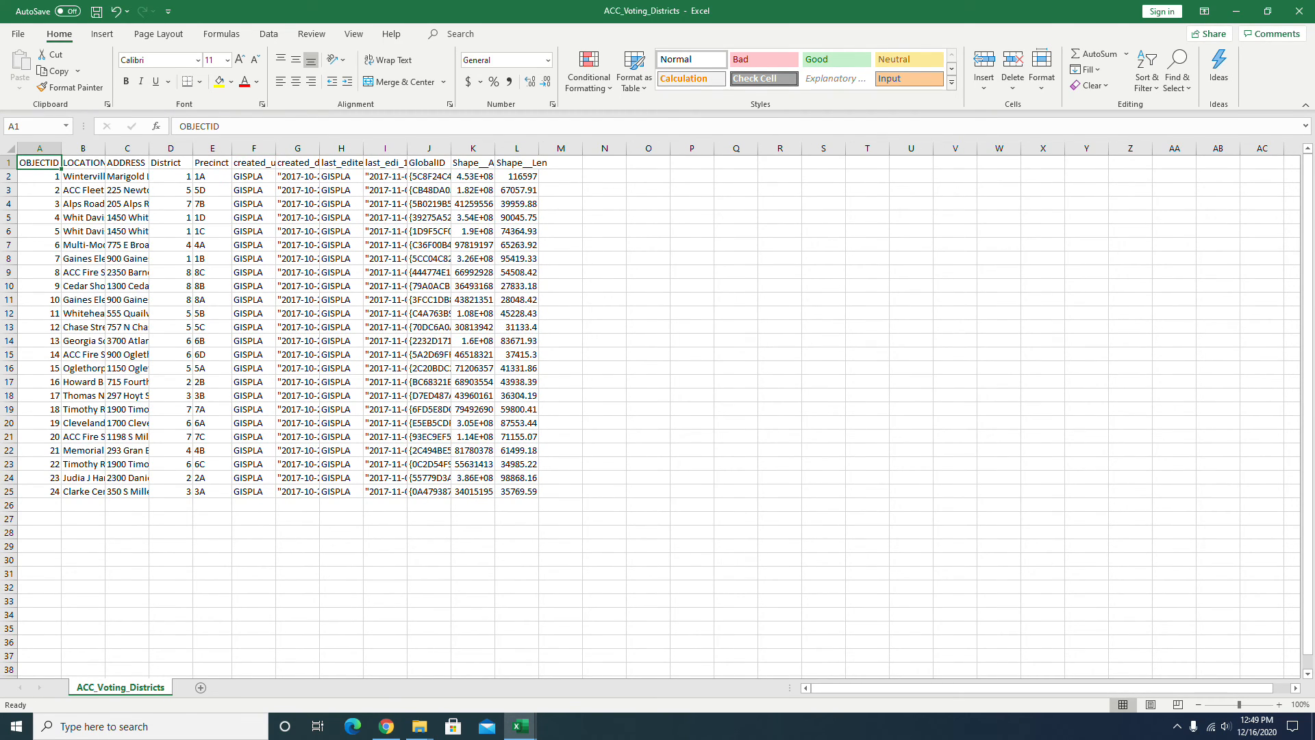
pyautogui.doubleClick(105, 148)
pyautogui.moveTo(104, 176); pyautogui.dragTo(113, 478)
pyautogui.click(370, 574)
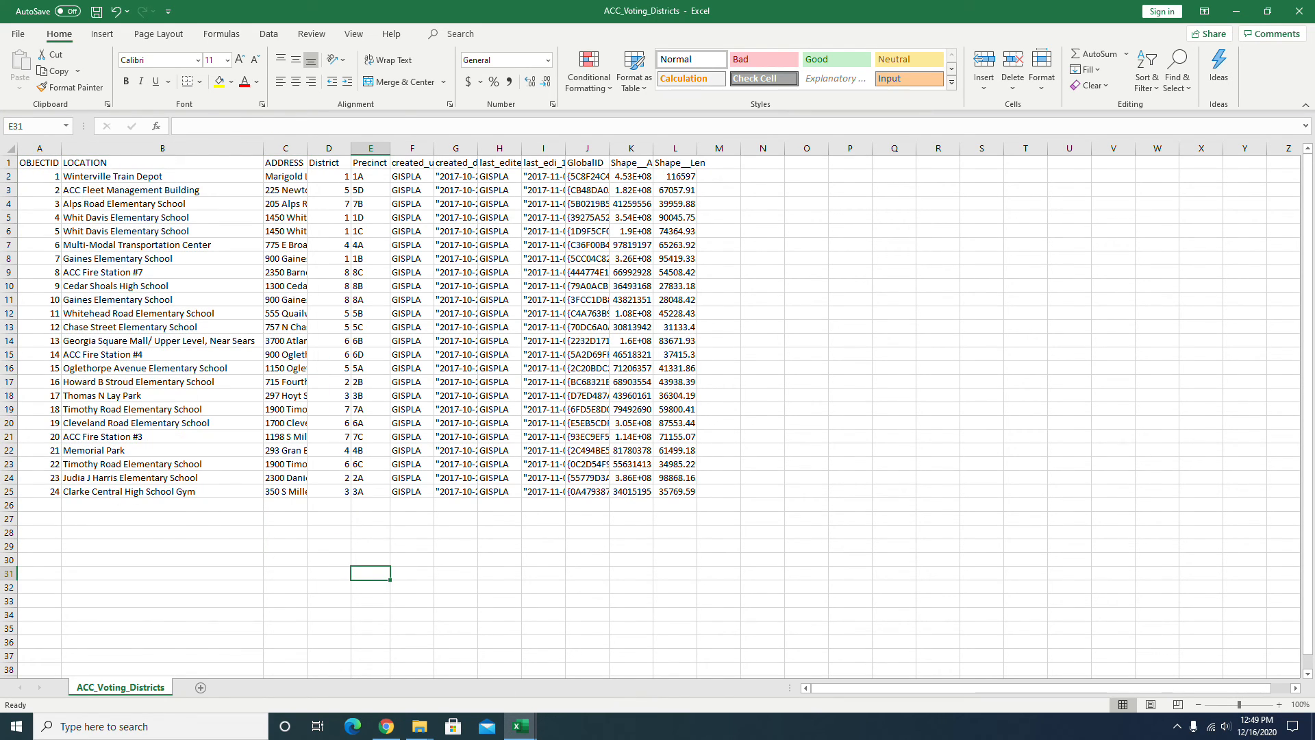
# - Switch to the 2016-2020 Athens-Clarke General Election Results workbook and examine its Precinct Code column
pyautogui.moveTo(521, 726)
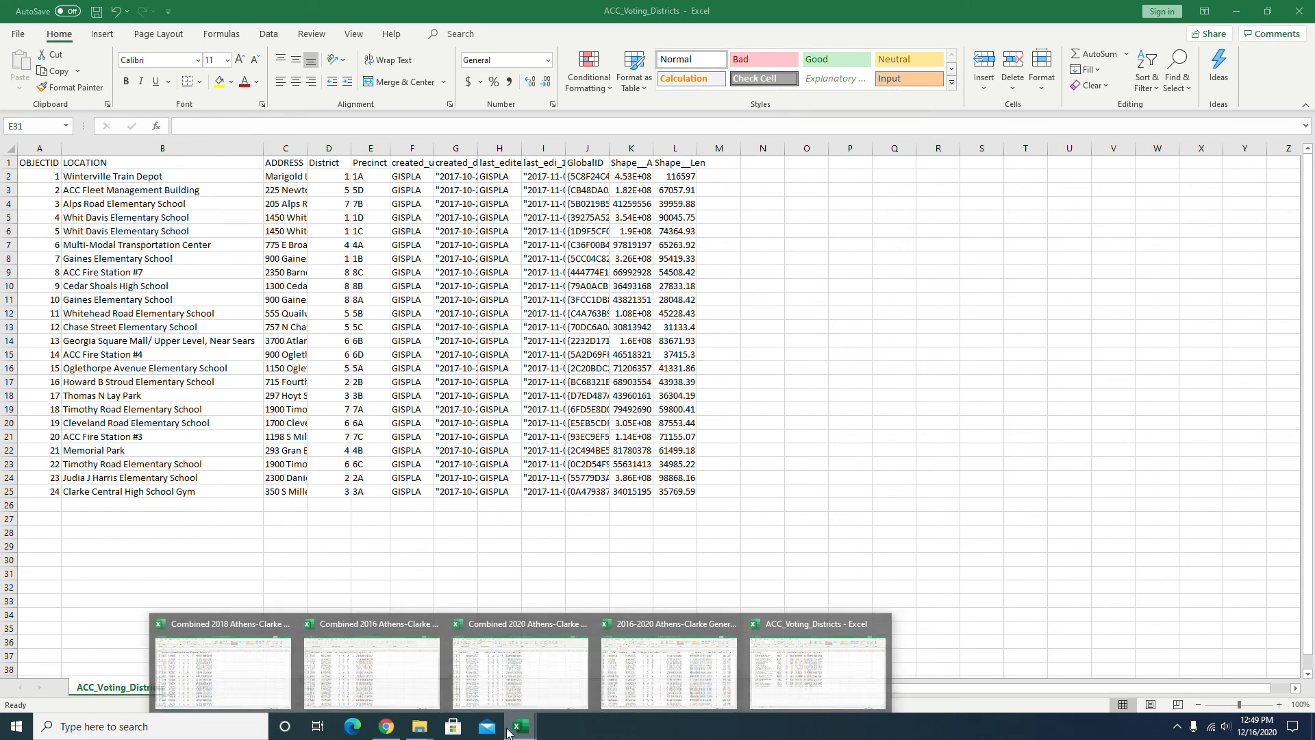
pyautogui.click(670, 678)
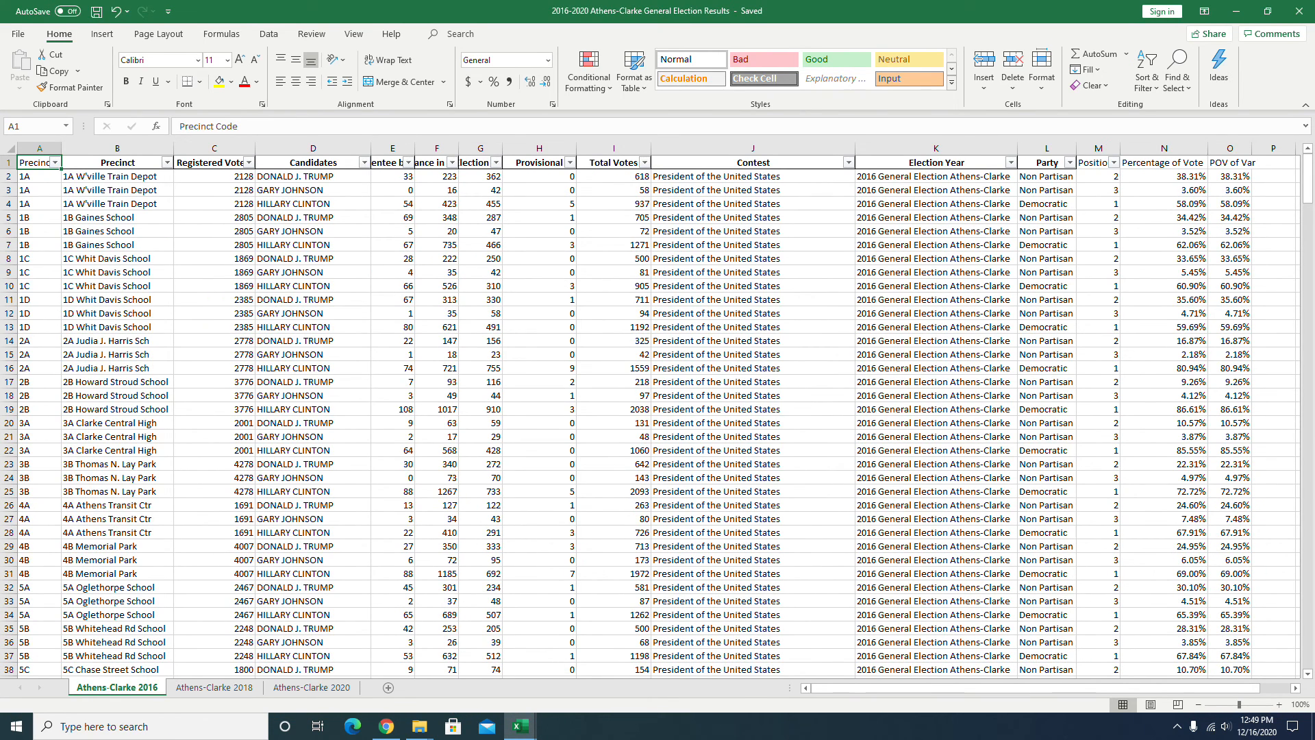
pyautogui.press('Down')
pyautogui.press('Down')
pyautogui.press('Down')
pyautogui.press('Down')
pyautogui.press('Down')
pyautogui.press('Down')
pyautogui.press('Down')
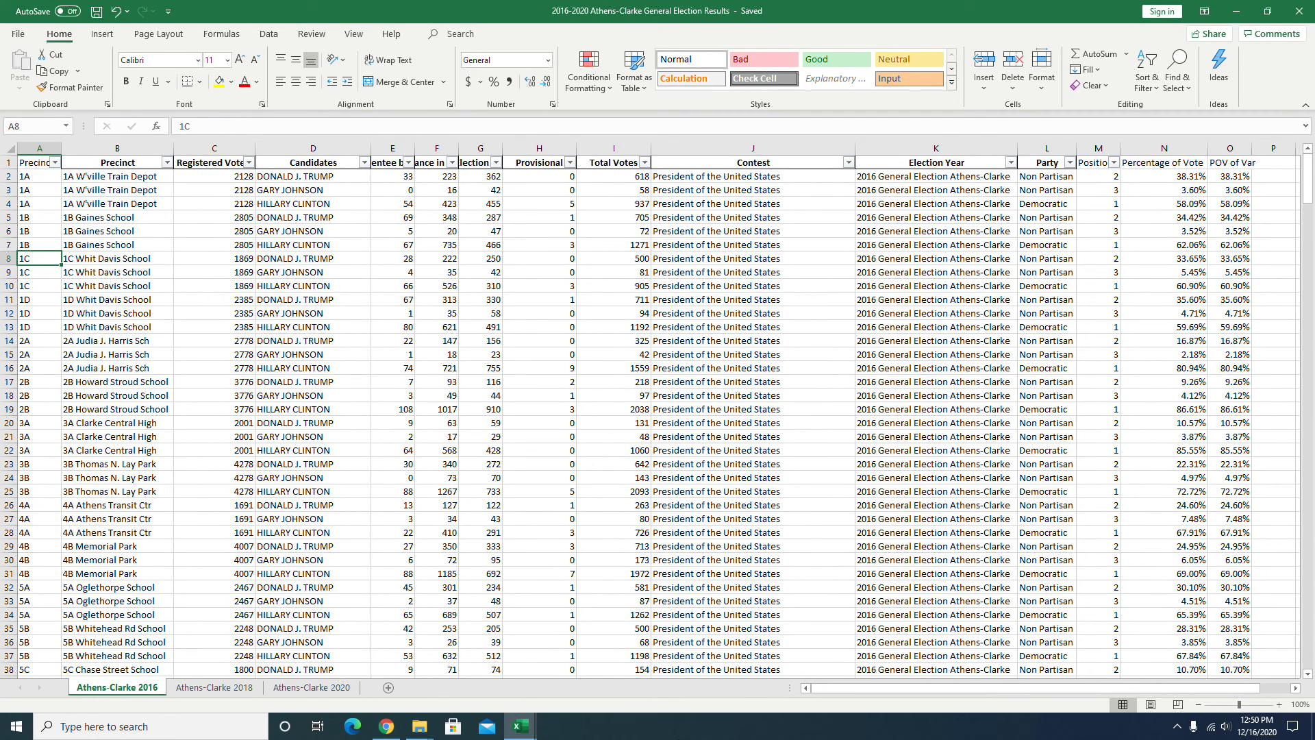
# - Return to the ACC_Voting_Districts workbook and review the polling places in the LOCATION column
pyautogui.moveTo(519, 730)
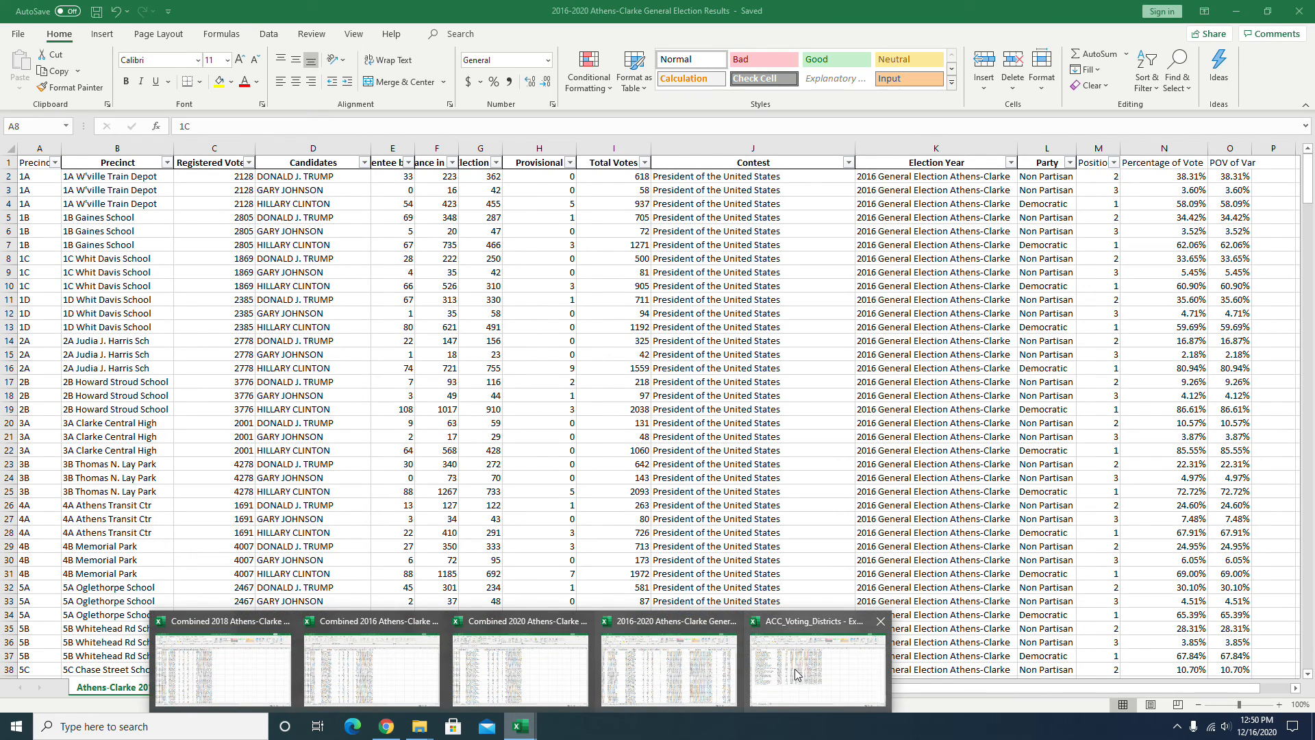
pyautogui.click(798, 675)
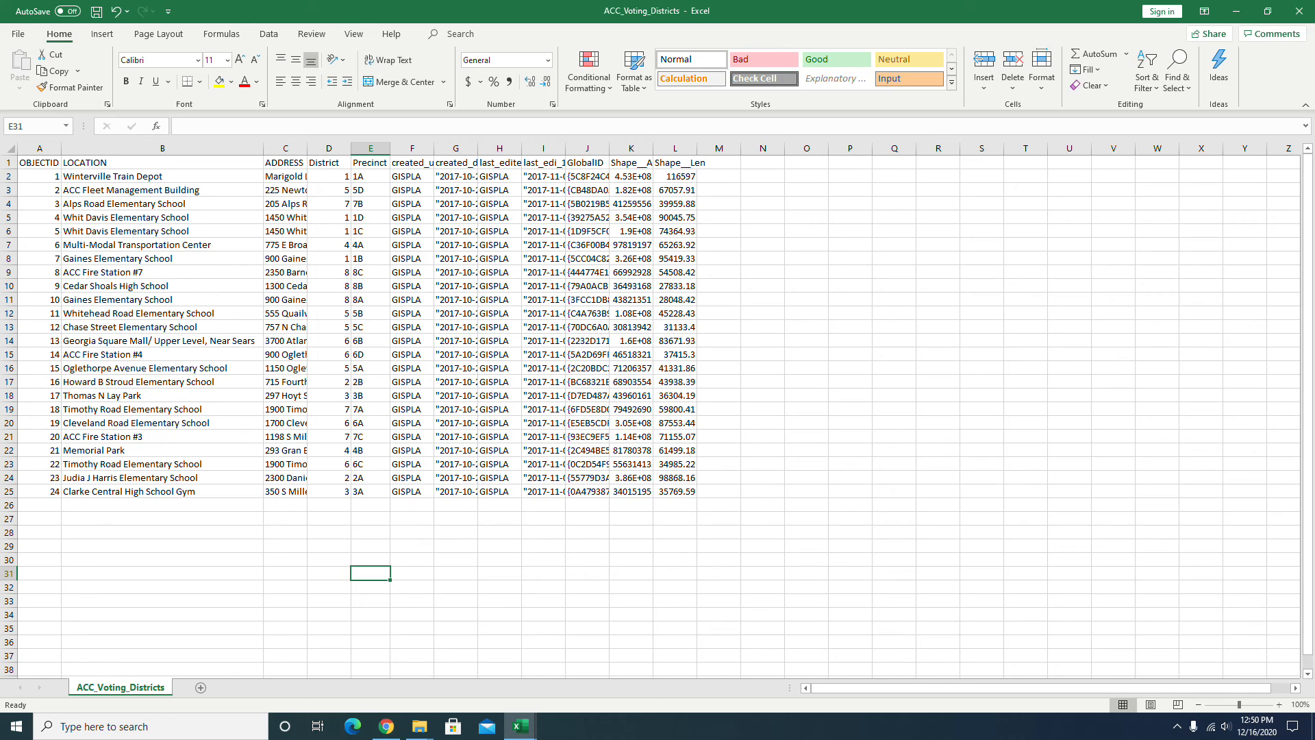
pyautogui.moveTo(137, 176); pyautogui.dragTo(136, 464)
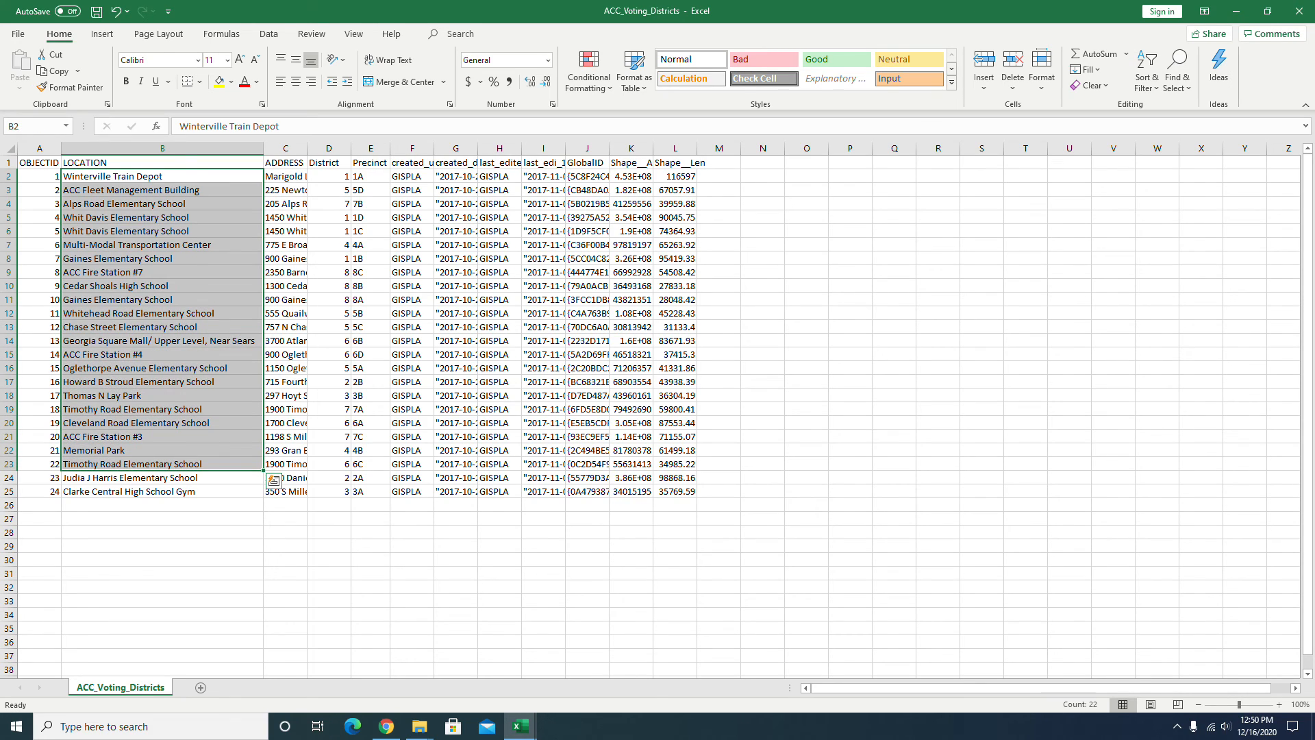
# - Minimize the Excel and browser windows and show the Downloads folder in File Explorer
pyautogui.moveTo(524, 733)
pyautogui.click(526, 726)
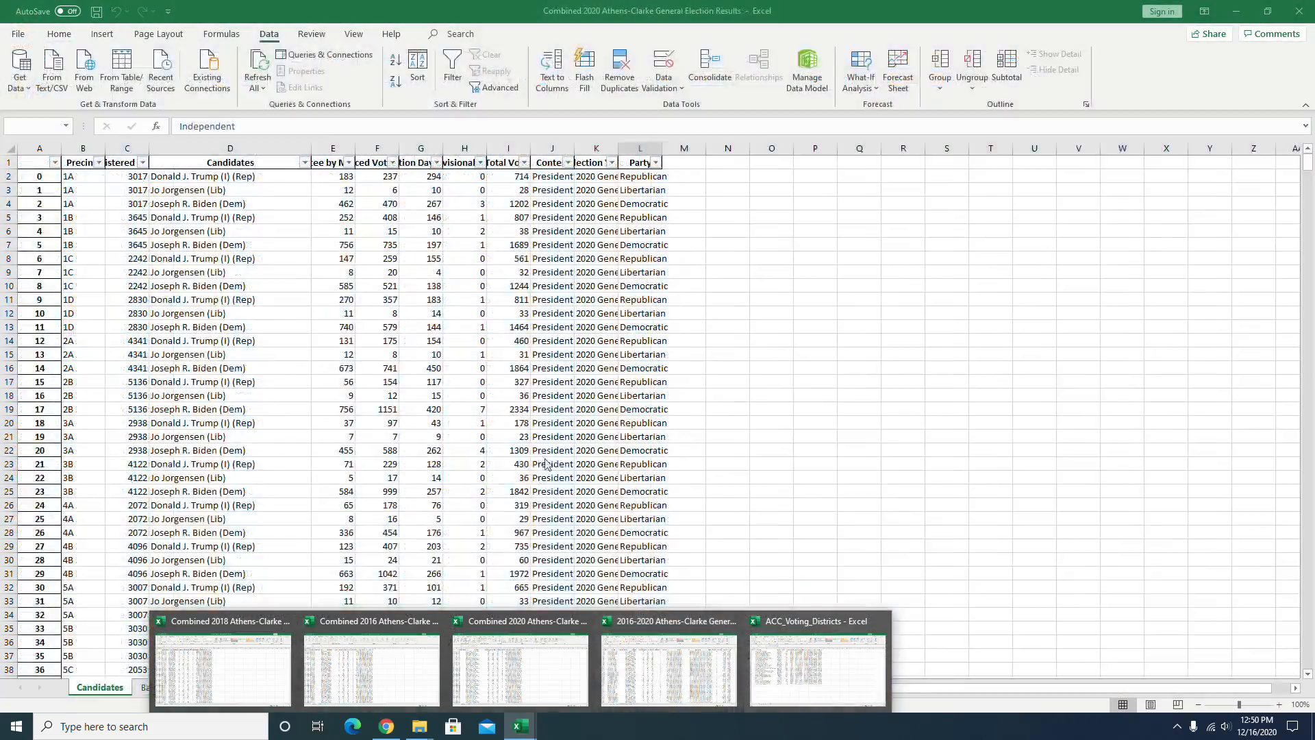
pyautogui.click(801, 671)
pyautogui.click(1245, 11)
pyautogui.click(1249, 11)
pyautogui.click(1245, 10)
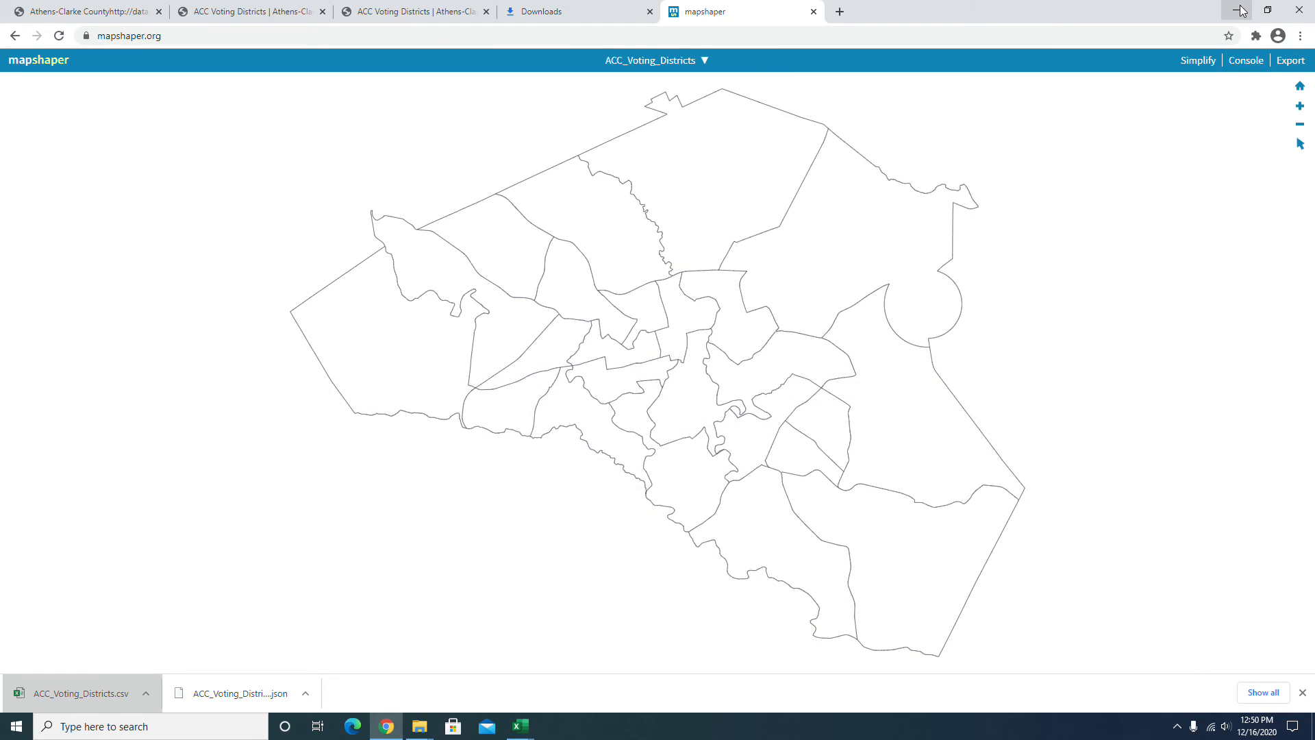
pyautogui.click(1241, 10)
pyautogui.scroll(2, 329, 323)
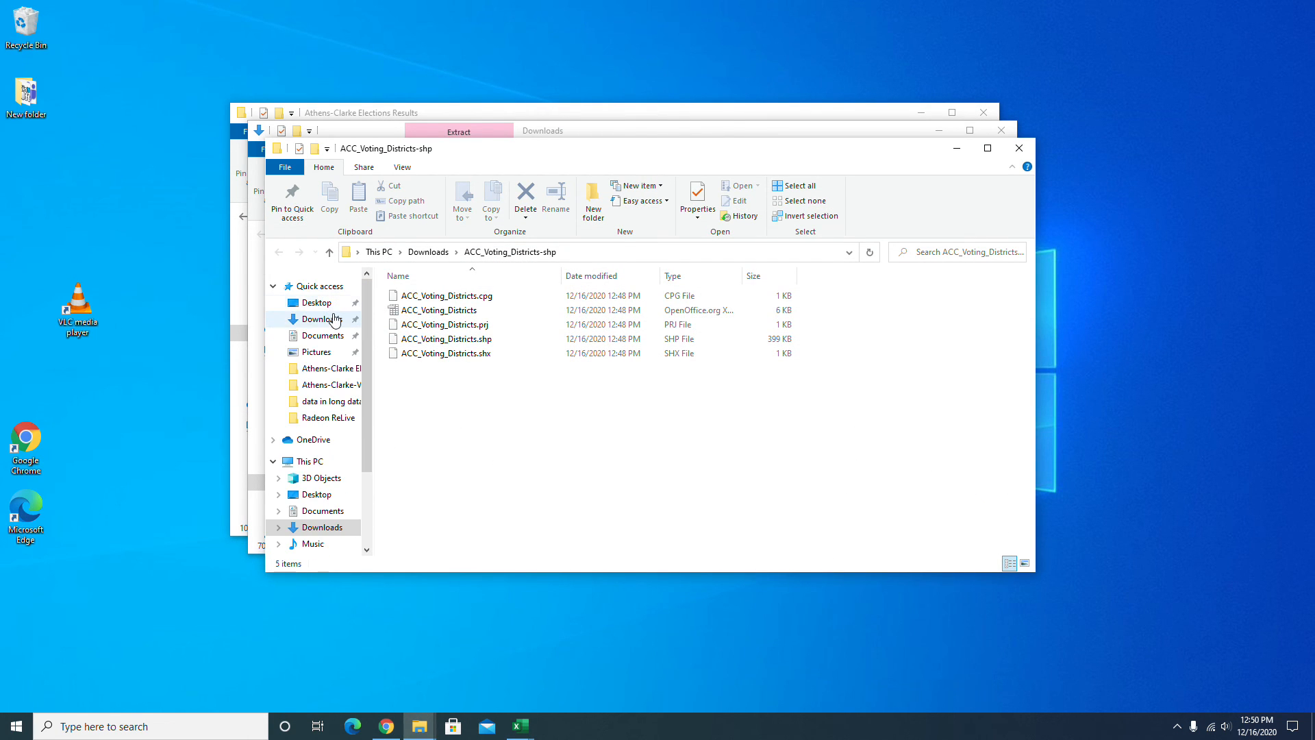
pyautogui.click(334, 317)
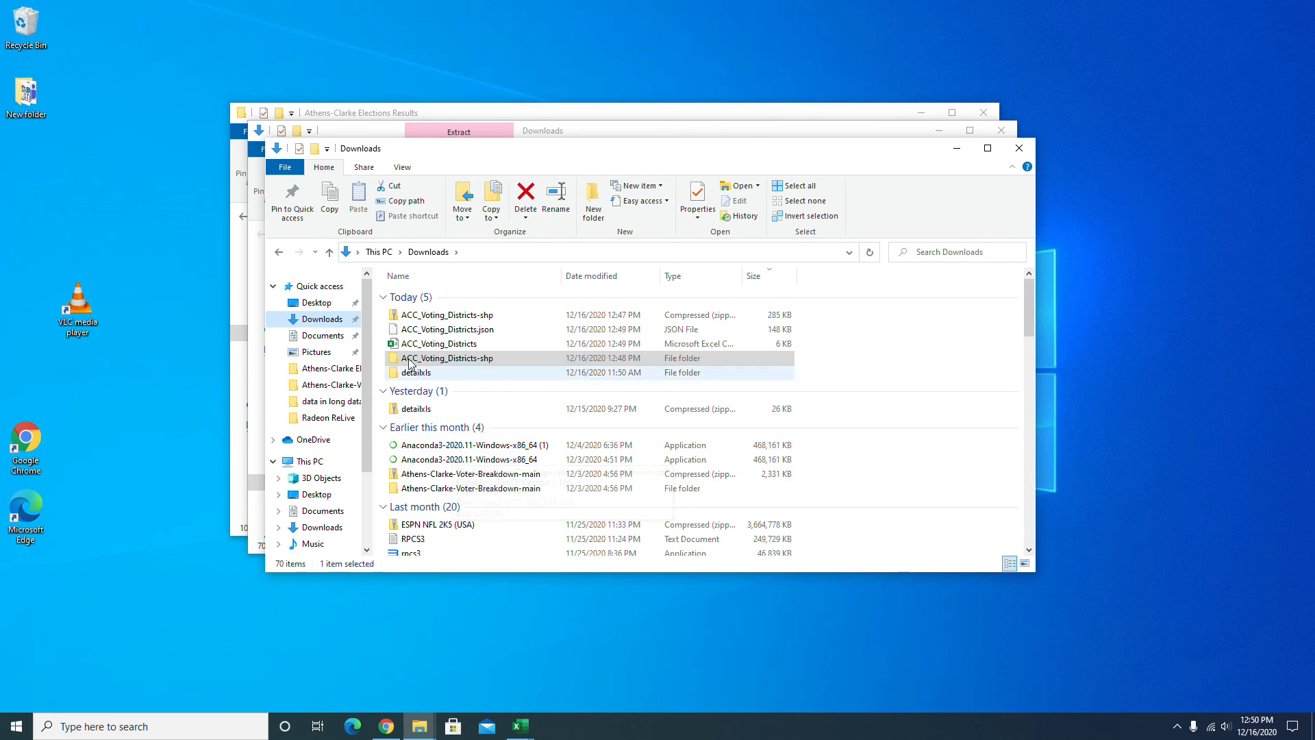
pyautogui.click(321, 318)
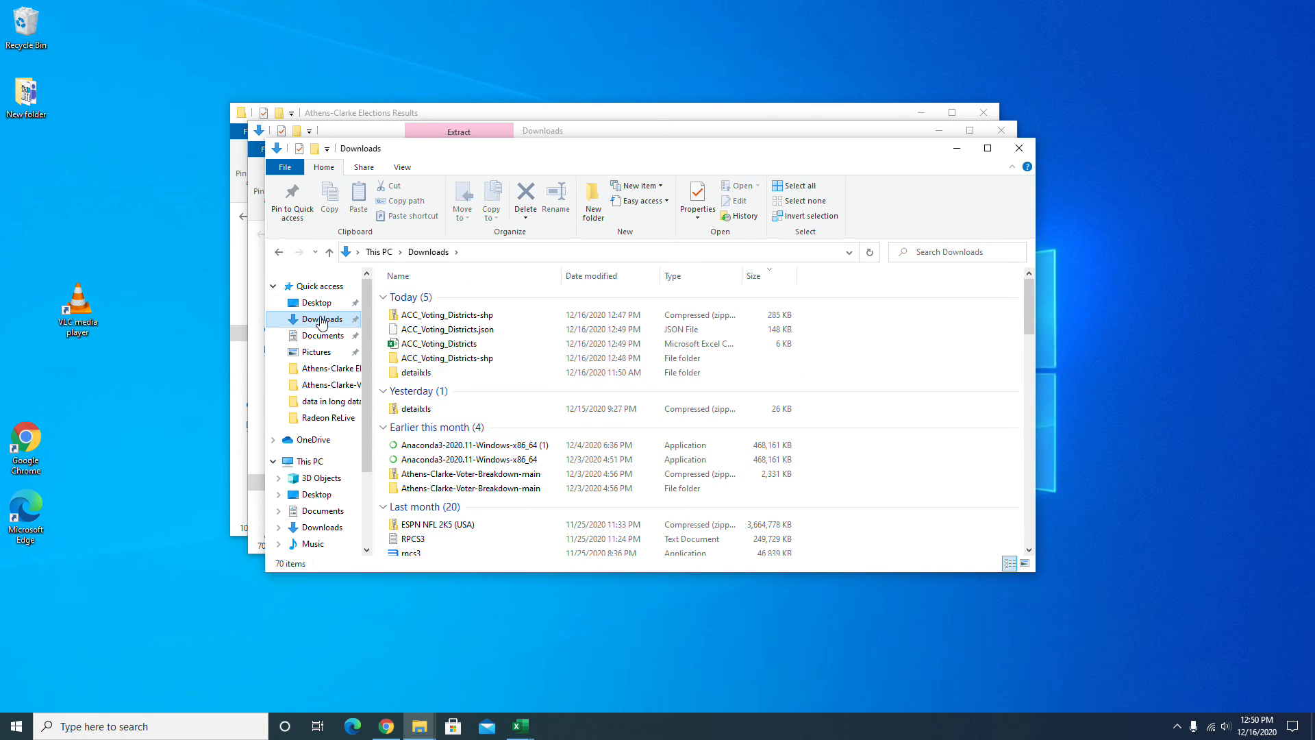
# - Select the exported ACC_Voting_Districts JSON and CSV files and try to close the ACC_Voting_Districts workbook
pyautogui.click(459, 333)
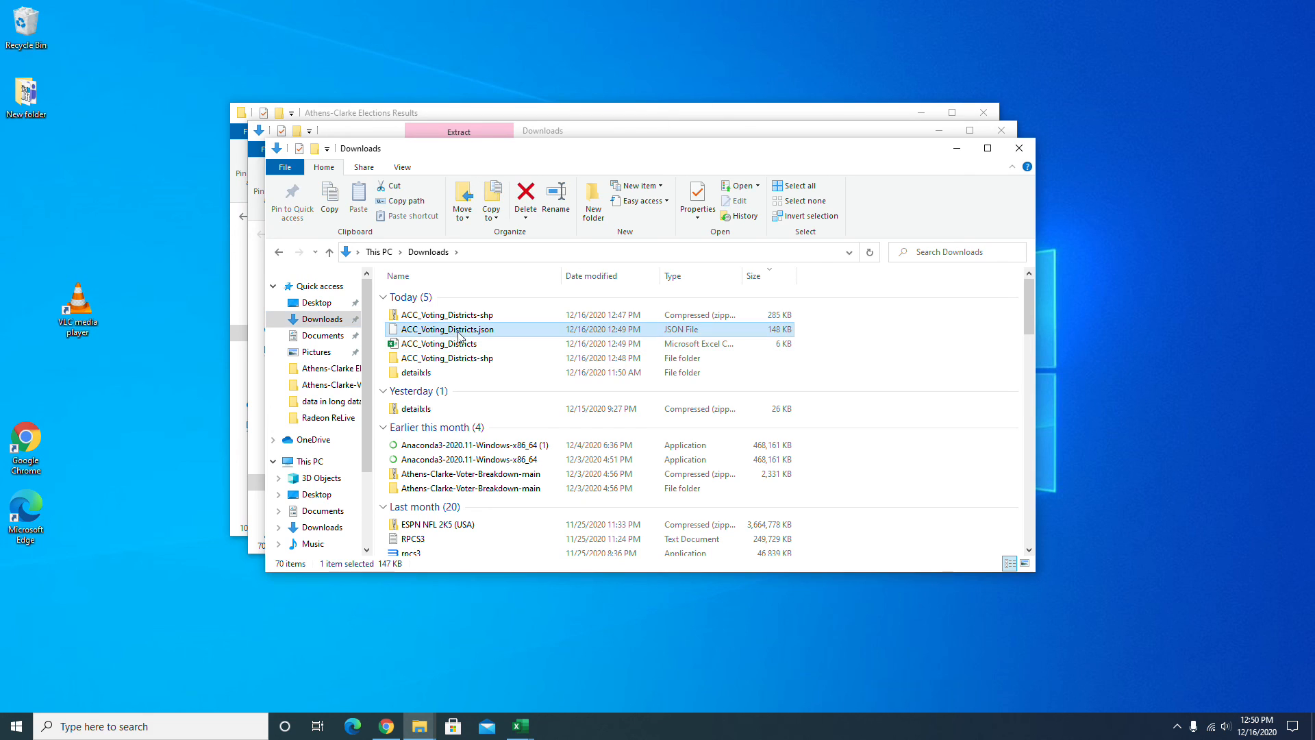
pyautogui.keyDown('ctrl'); pyautogui.click(449, 344); pyautogui.keyUp('ctrl')
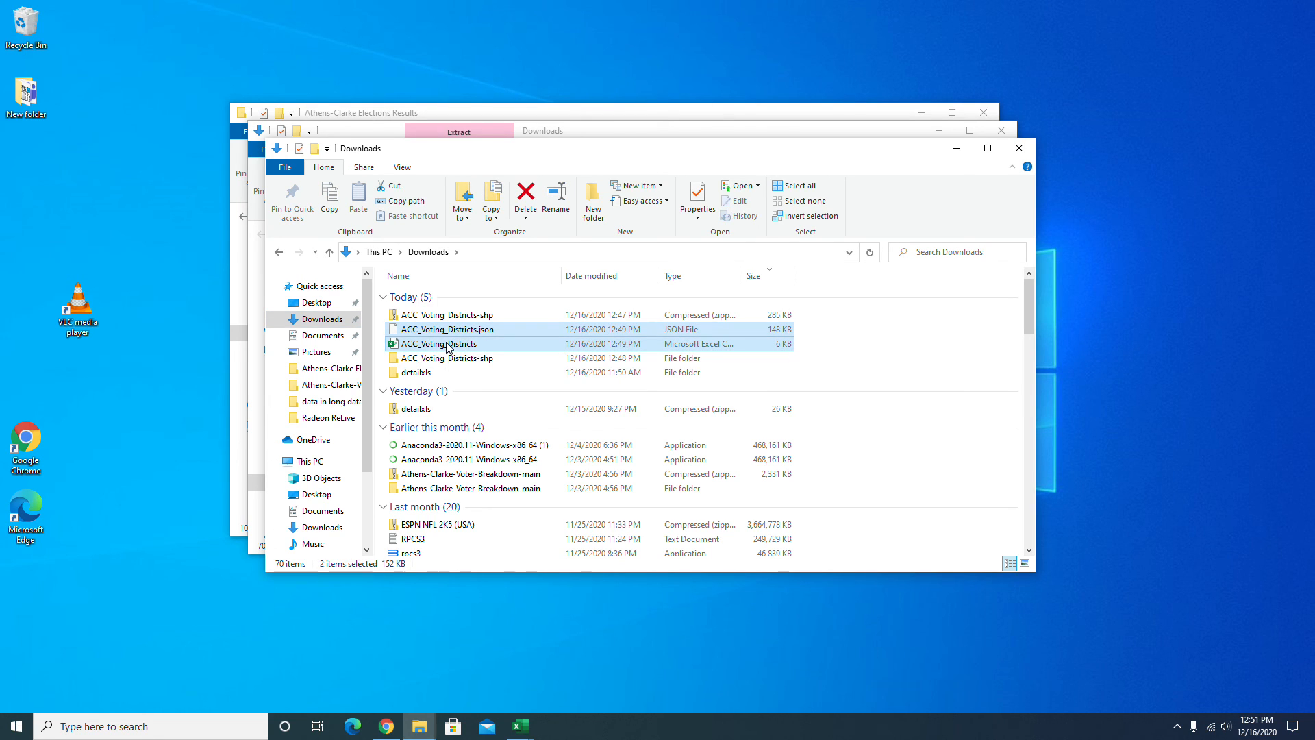
pyautogui.moveTo(520, 726)
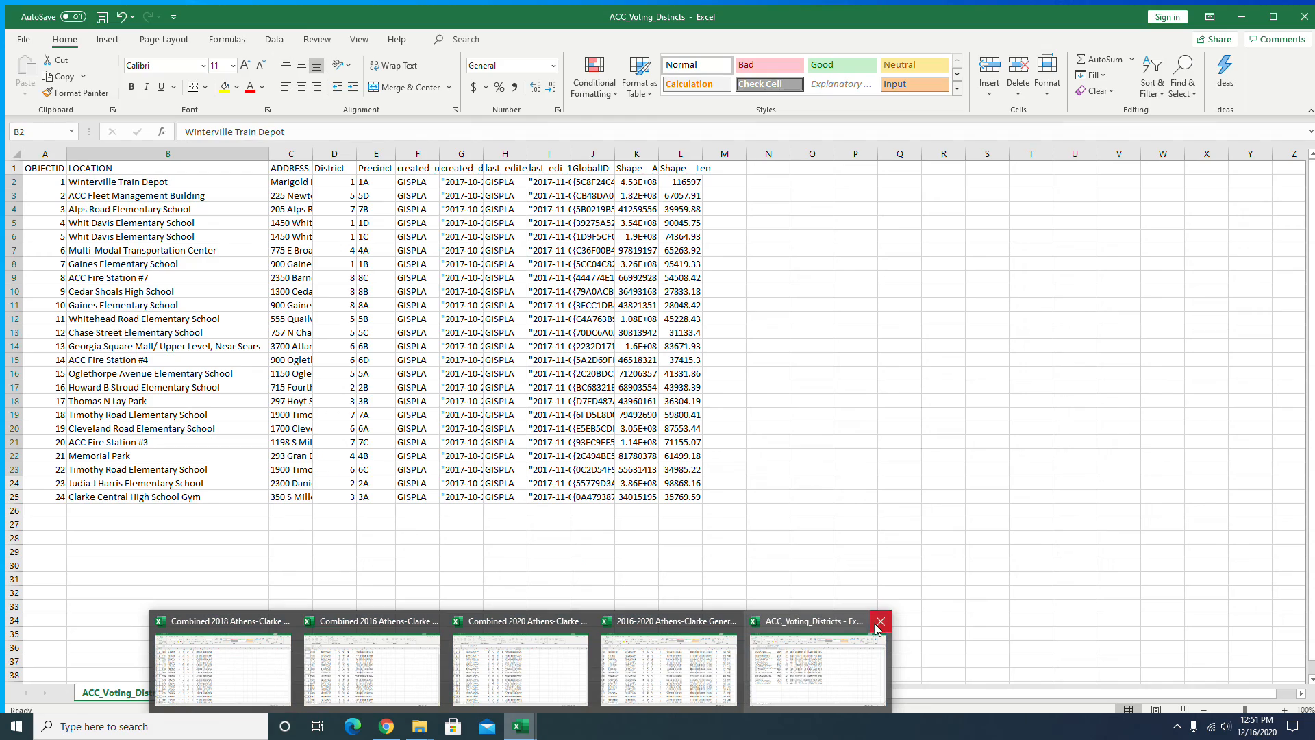
pyautogui.click(878, 628)
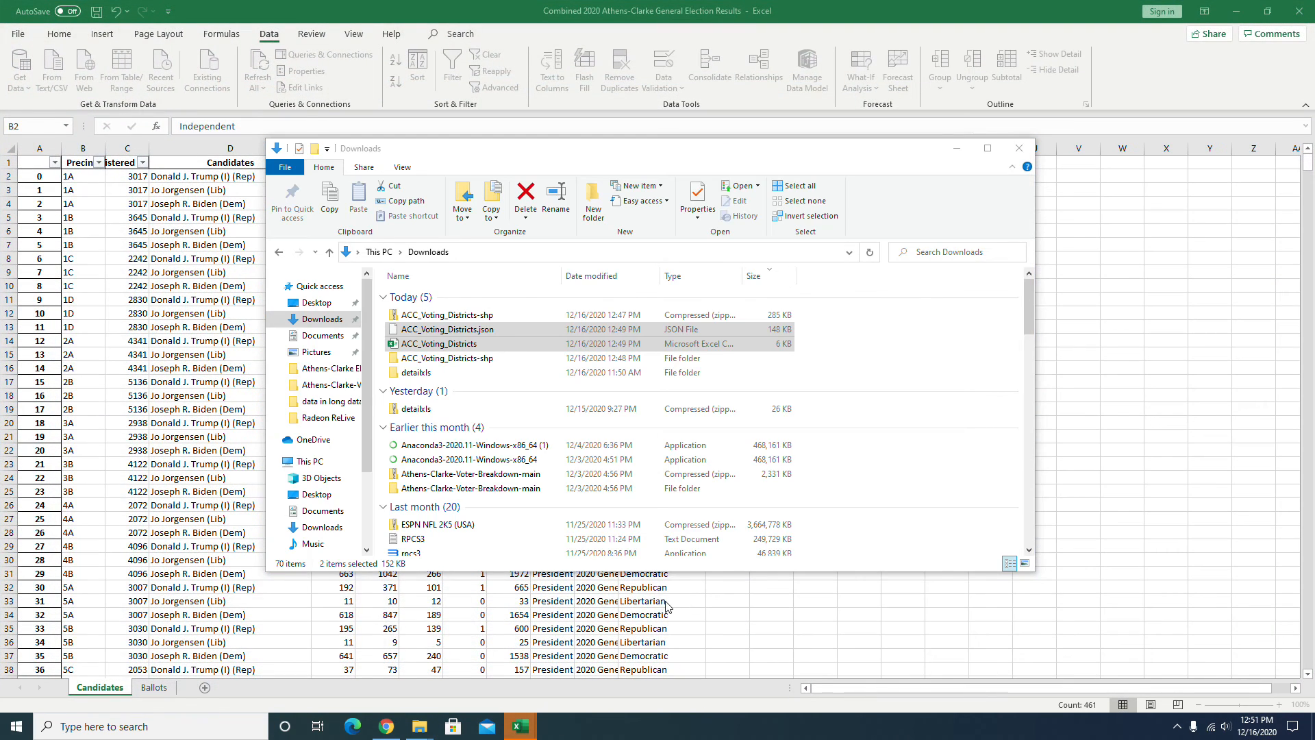
# - Move the exported ACC_Voting_Districts files from Downloads to the Athens-Clarke Elections Results folder, skipping the CSV in use
pyautogui.click(427, 332)
pyautogui.keyDown('ctrl'); pyautogui.click(428, 346); pyautogui.keyUp('ctrl')
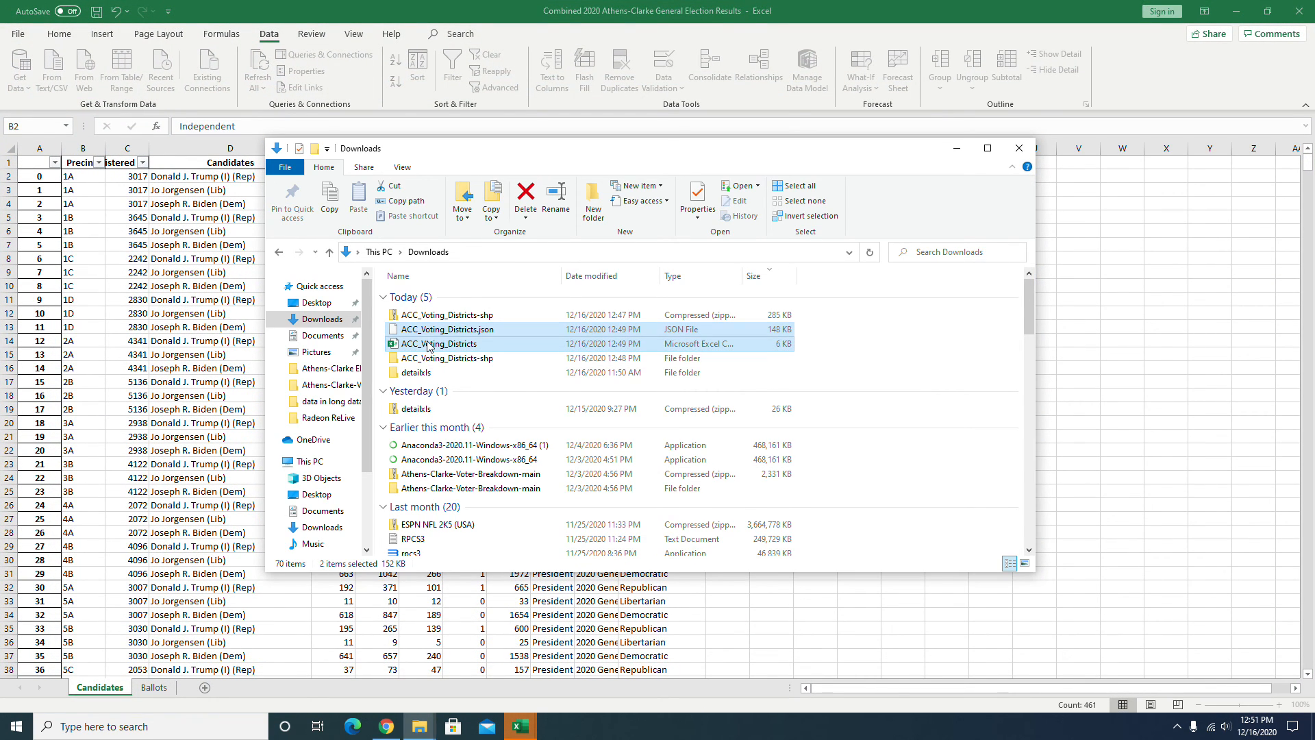
pyautogui.click(330, 368)
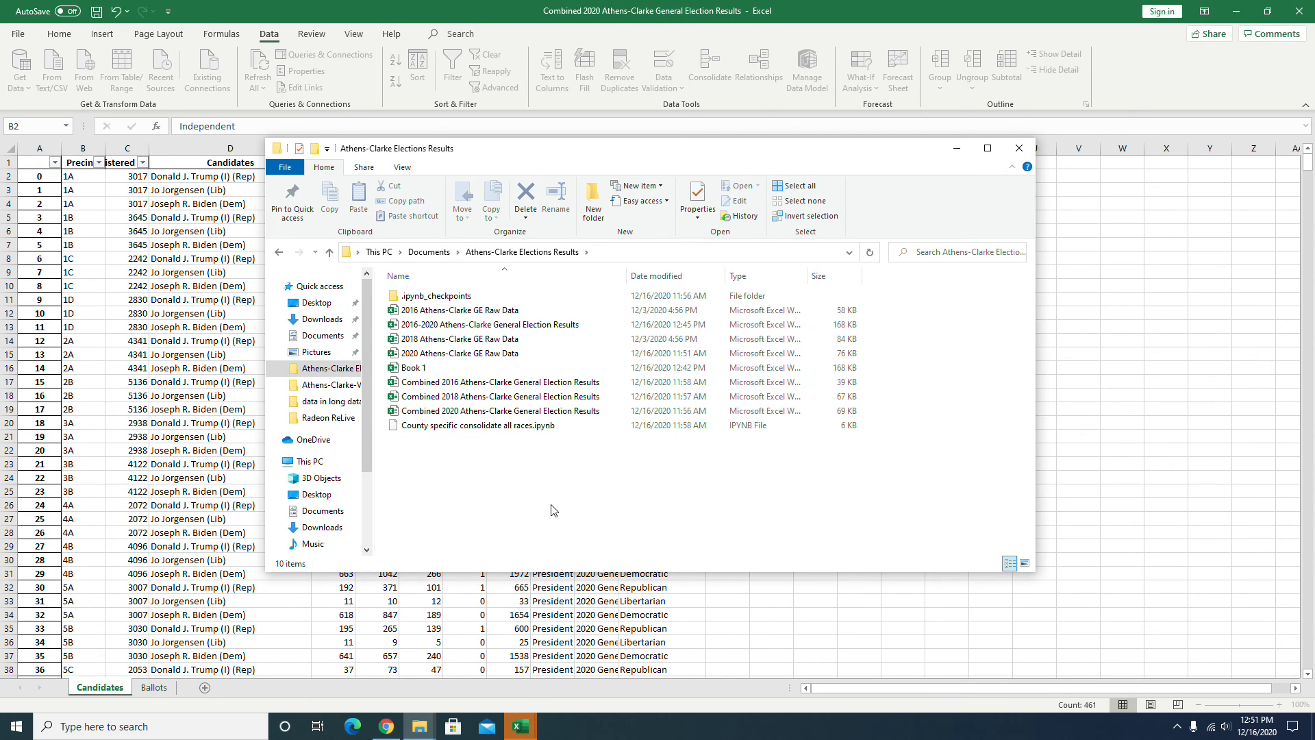
pyautogui.hotkey('ctrl', 'v')
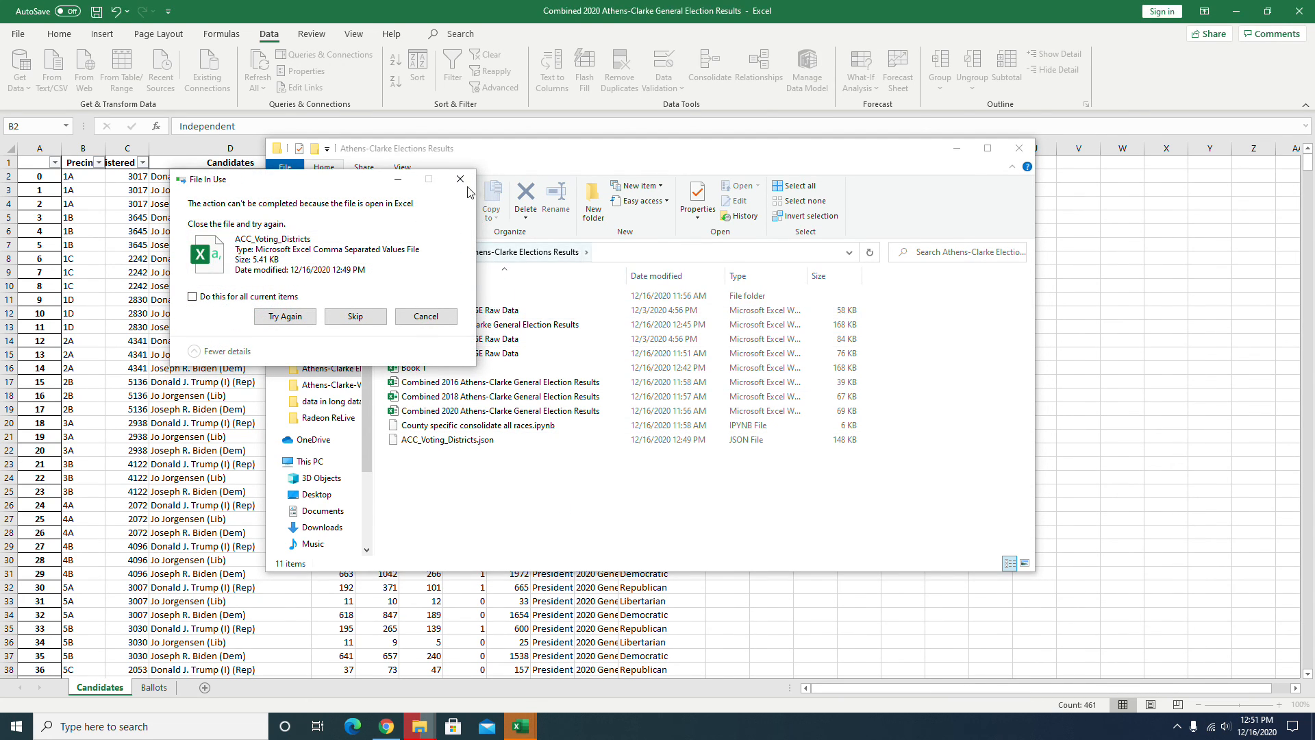
pyautogui.click(354, 316)
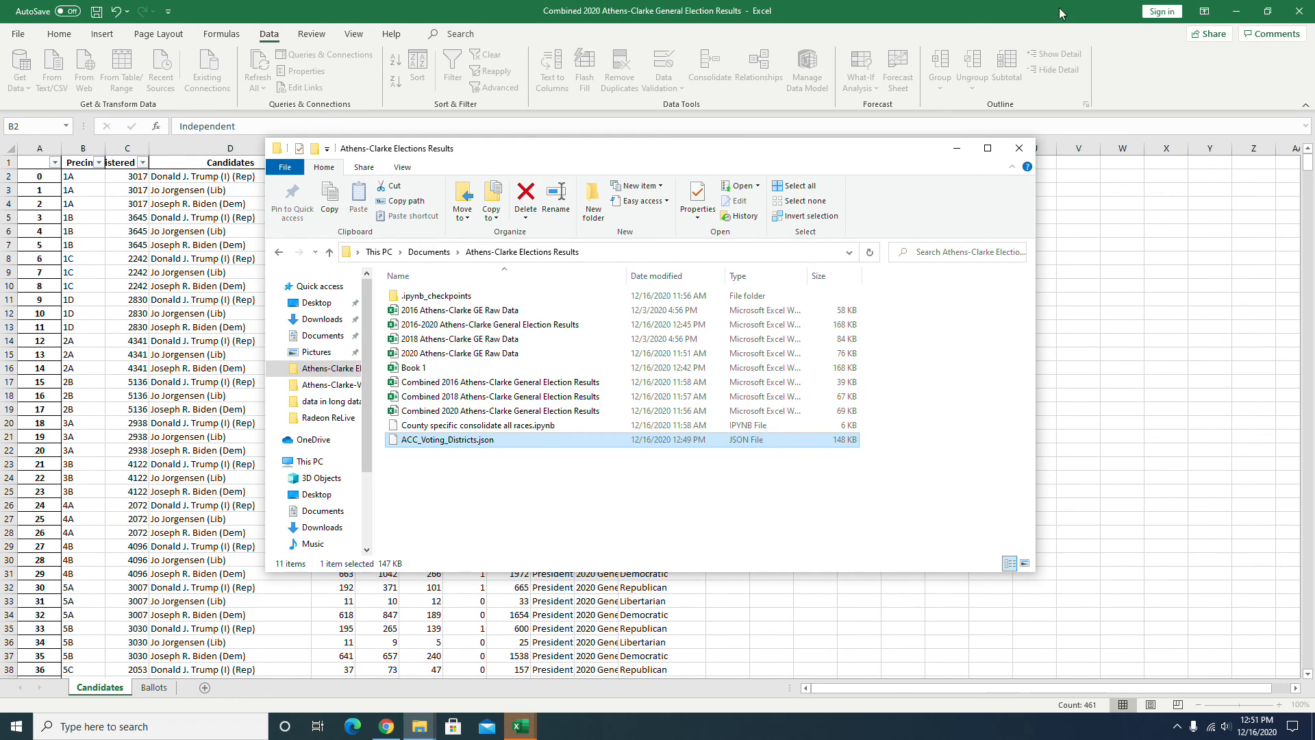
# - Close the ACC_Voting_Districts workbook without saving and minimize the remaining Excel window
pyautogui.moveTo(522, 726)
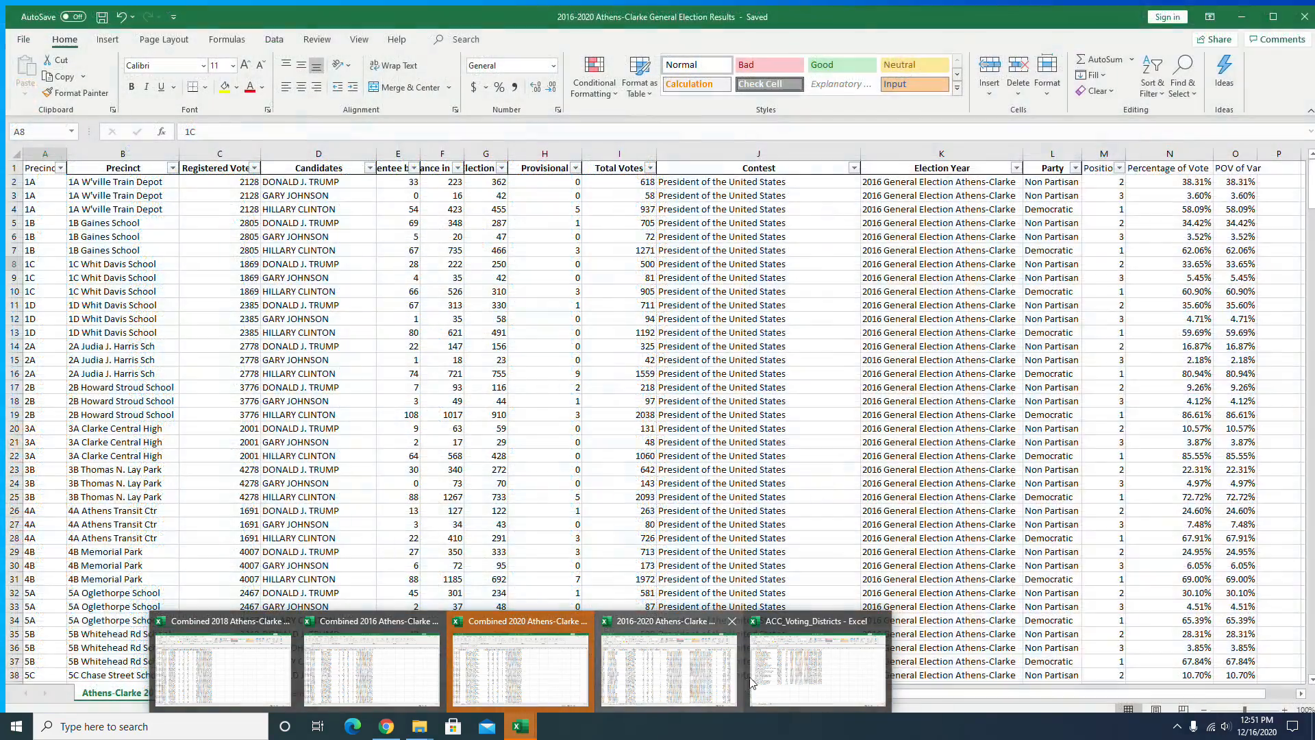
pyautogui.click(766, 647)
pyautogui.click(667, 382)
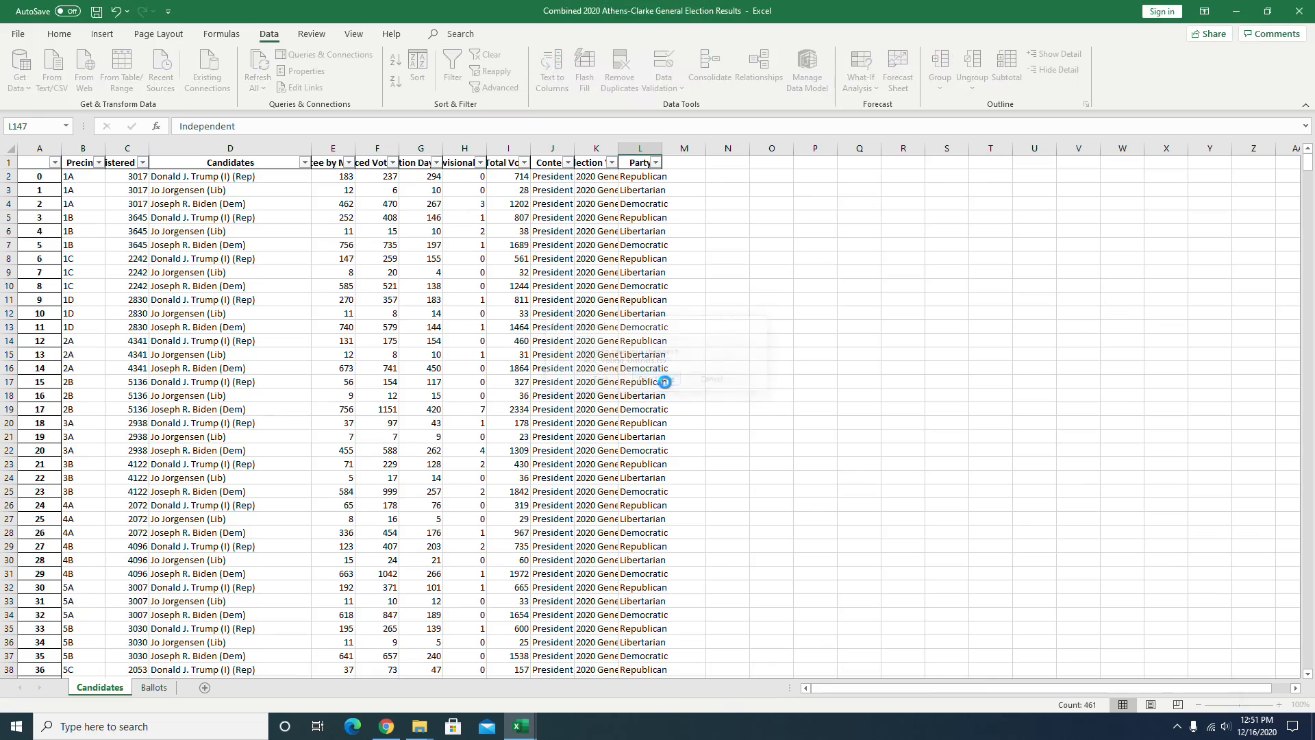
pyautogui.click(1236, 11)
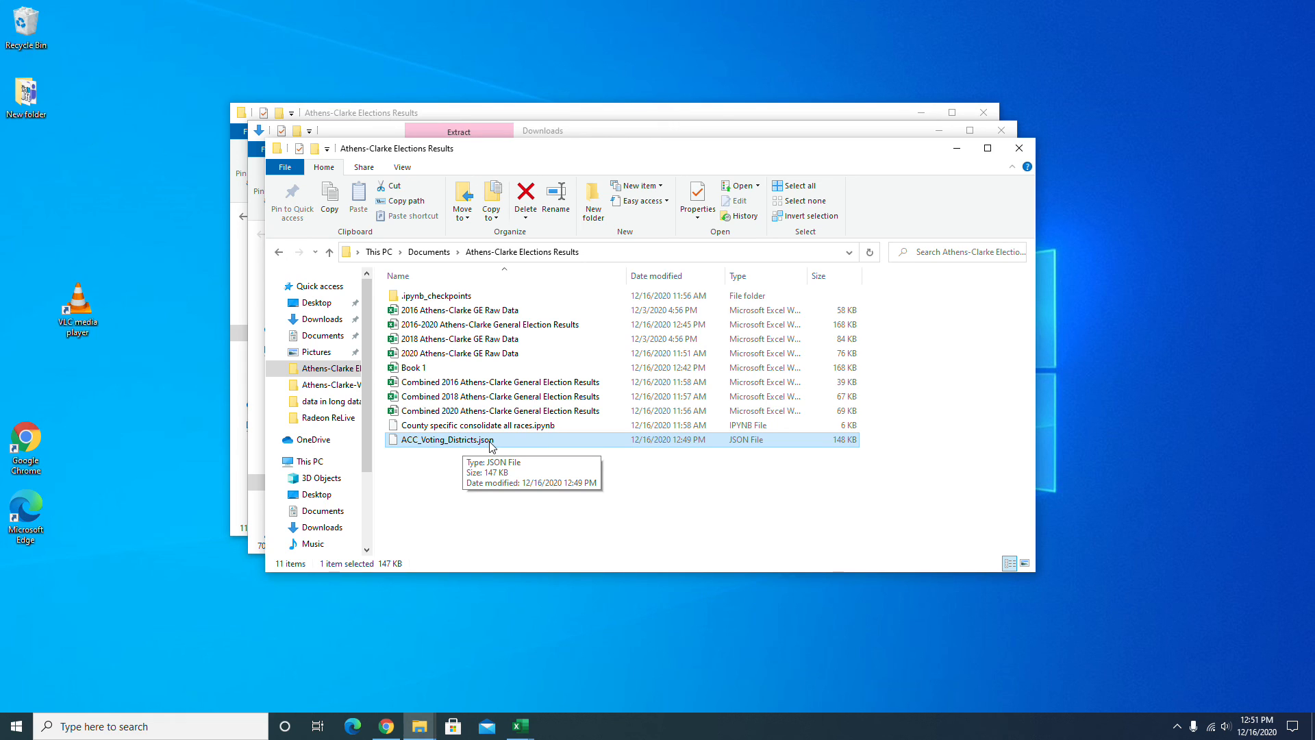
# - Switch to Chrome and open the Athens-Clarke-Voter-Breakdown GitHub repository in a new tab
pyautogui.moveTo(413, 732)
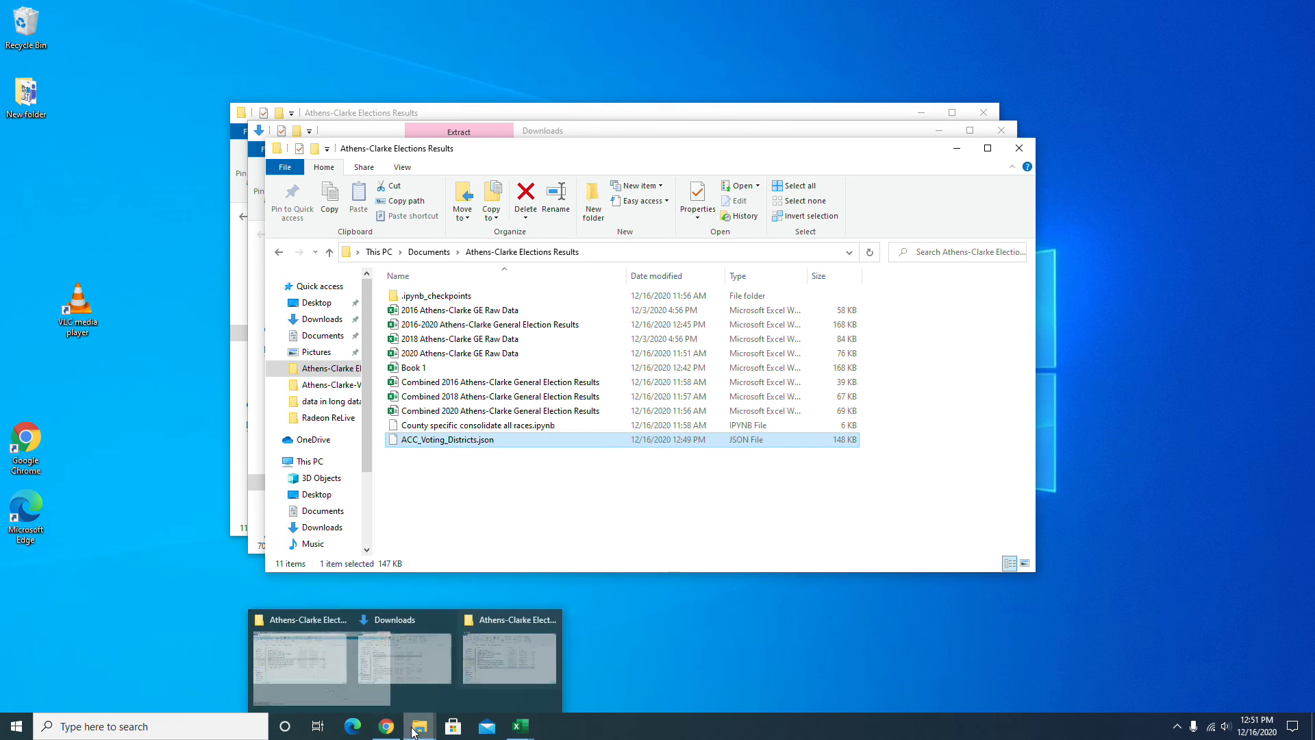
pyautogui.click(402, 668)
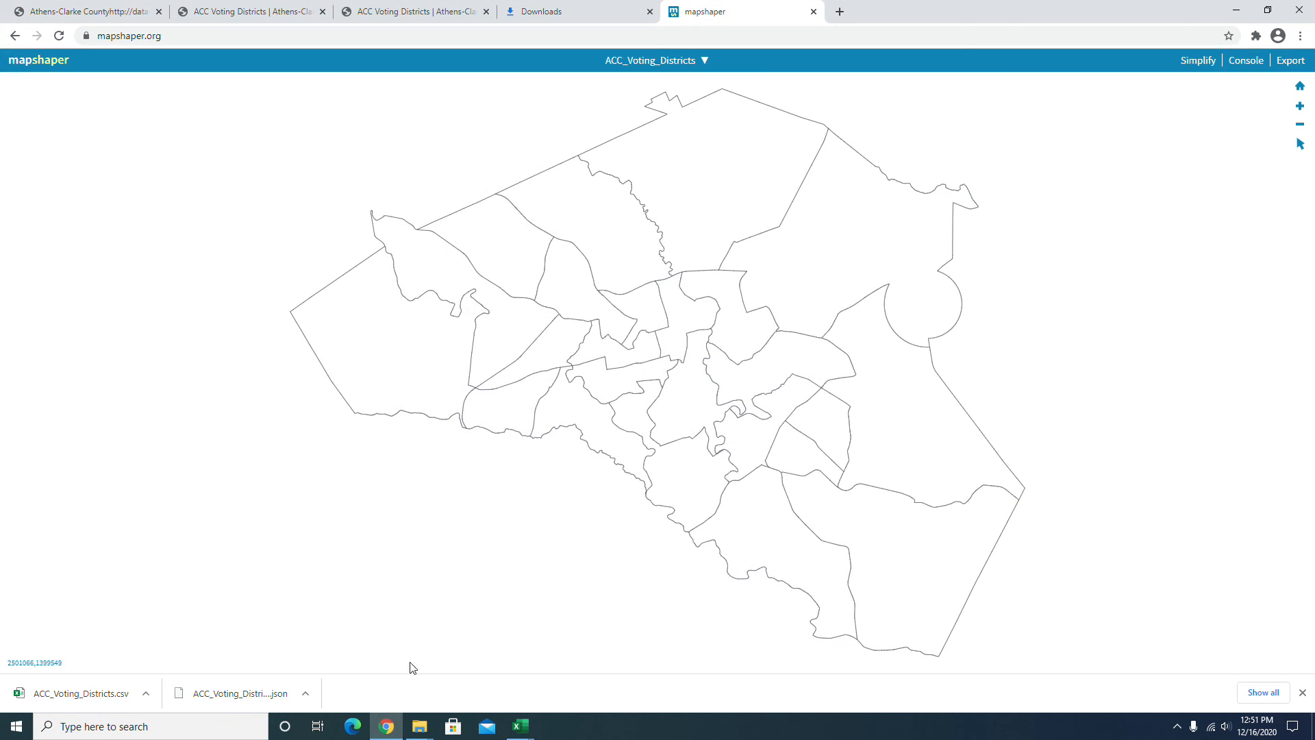
pyautogui.click(840, 12)
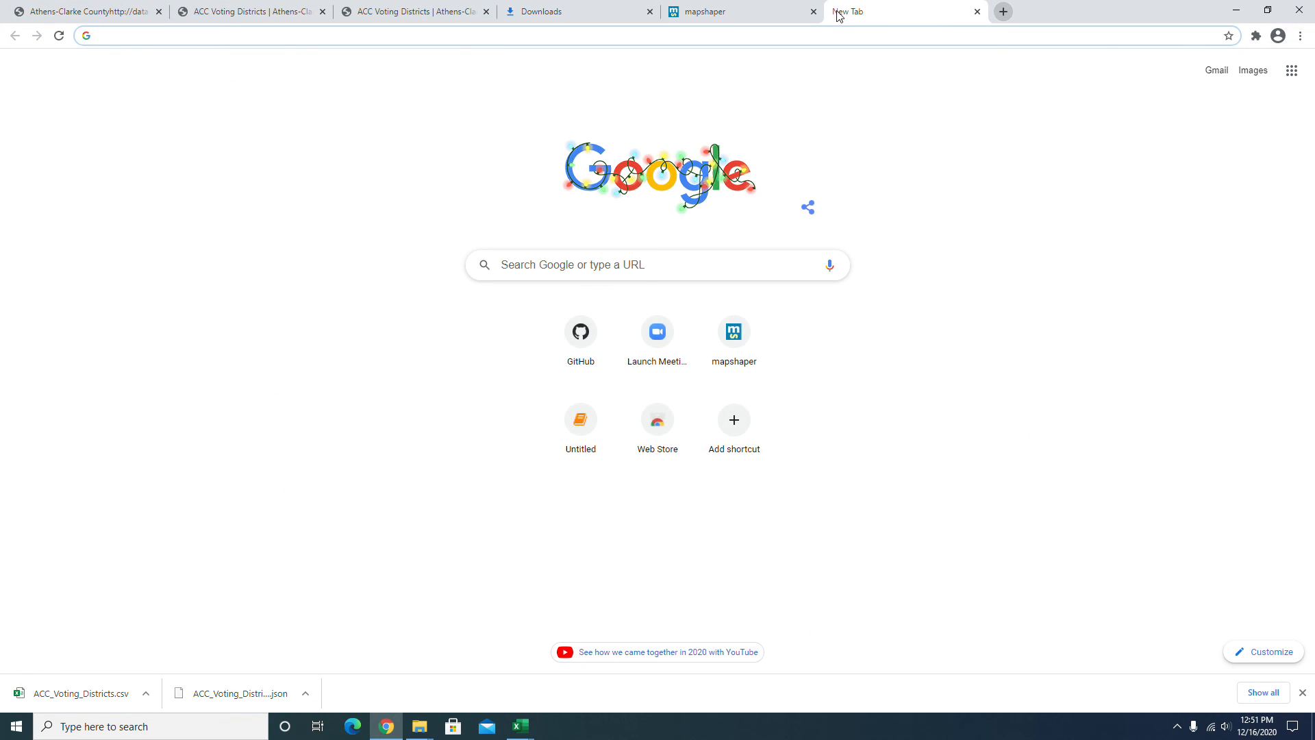
pyautogui.write('gi')
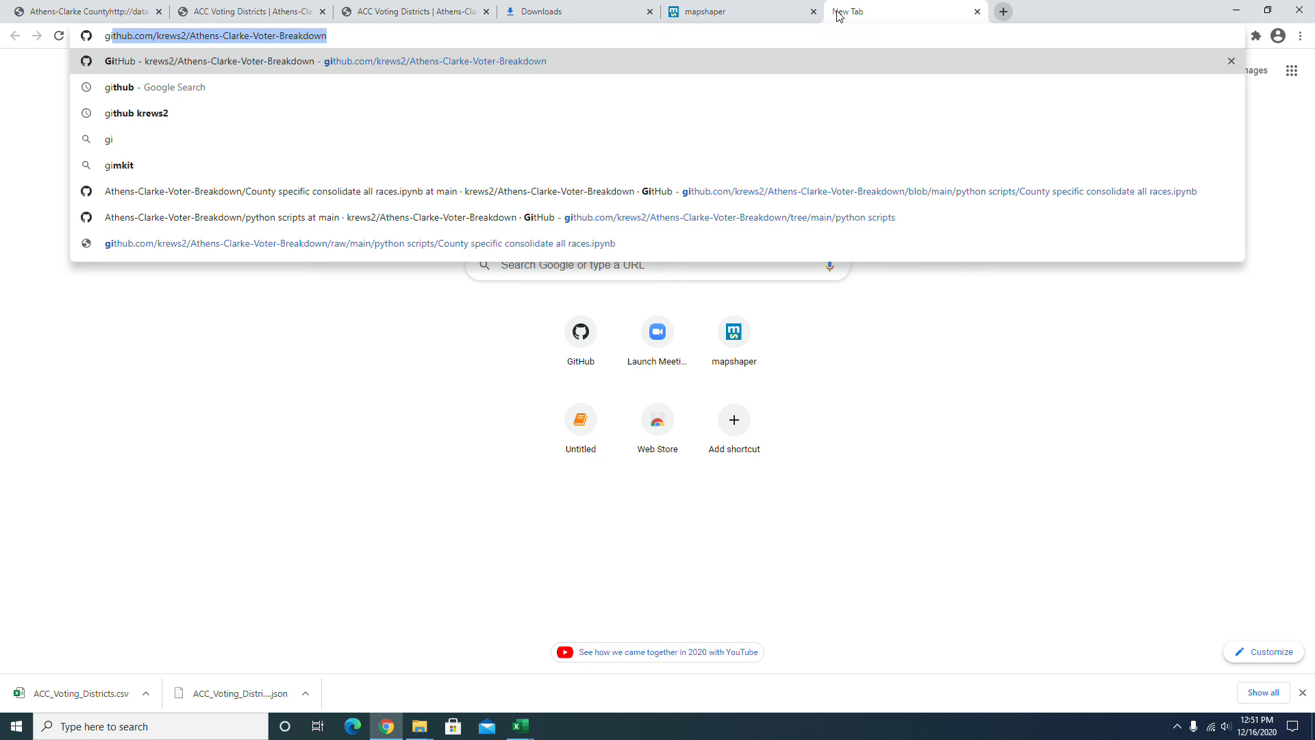
pyautogui.press('Return')
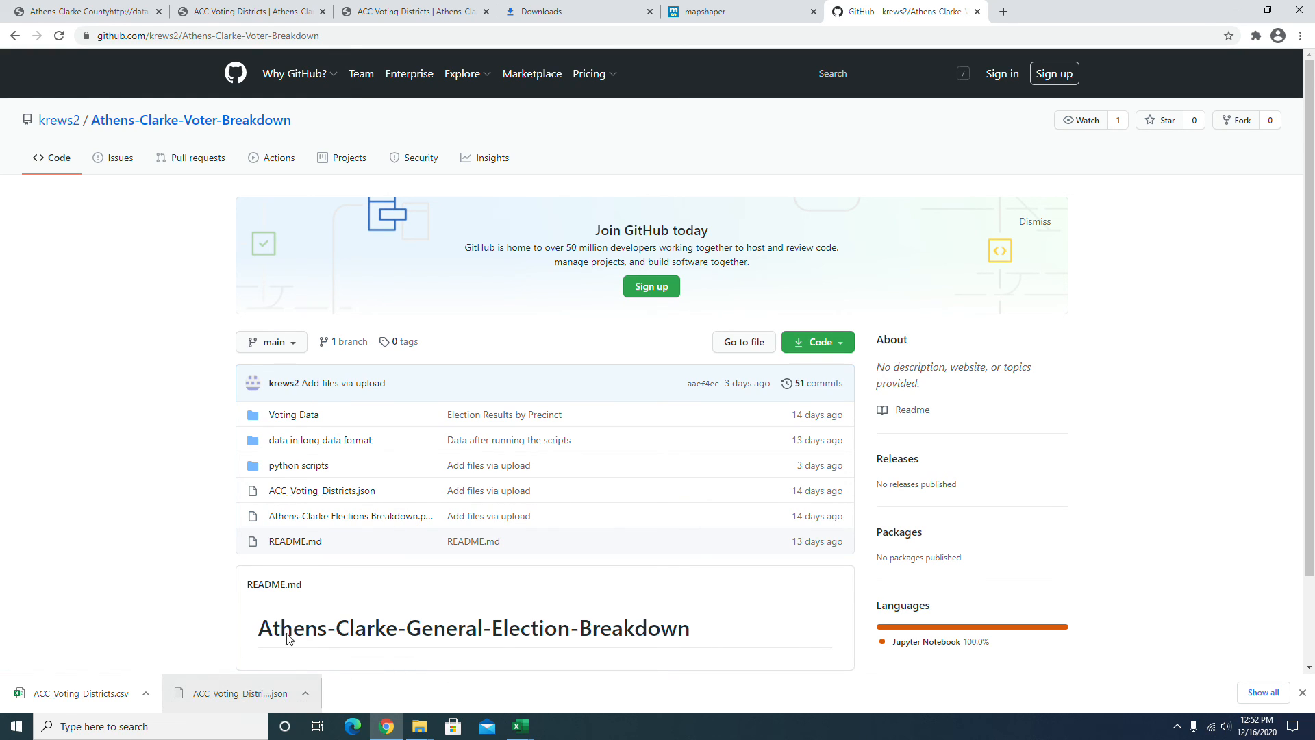
# - Open the raw content of ACC_Voting_Districts.json from the repository and select its full URL
pyautogui.click(324, 492)
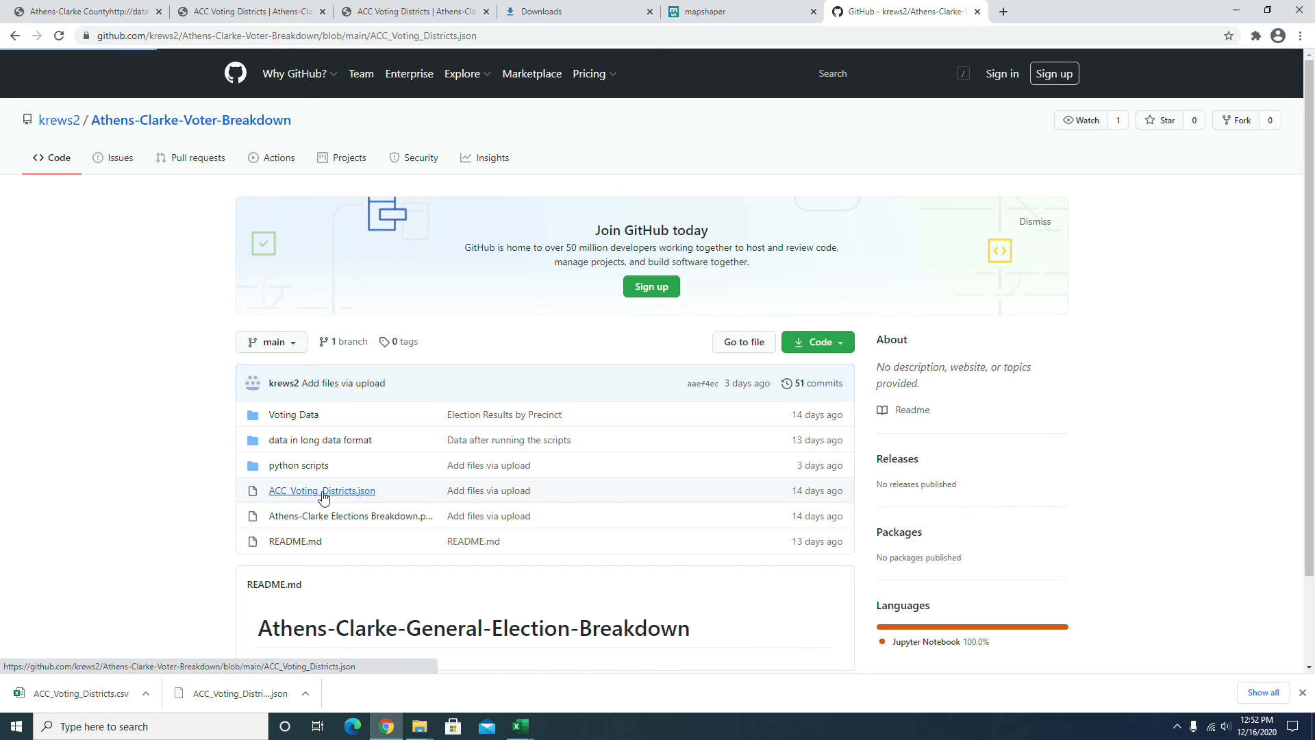
pyautogui.click(935, 468)
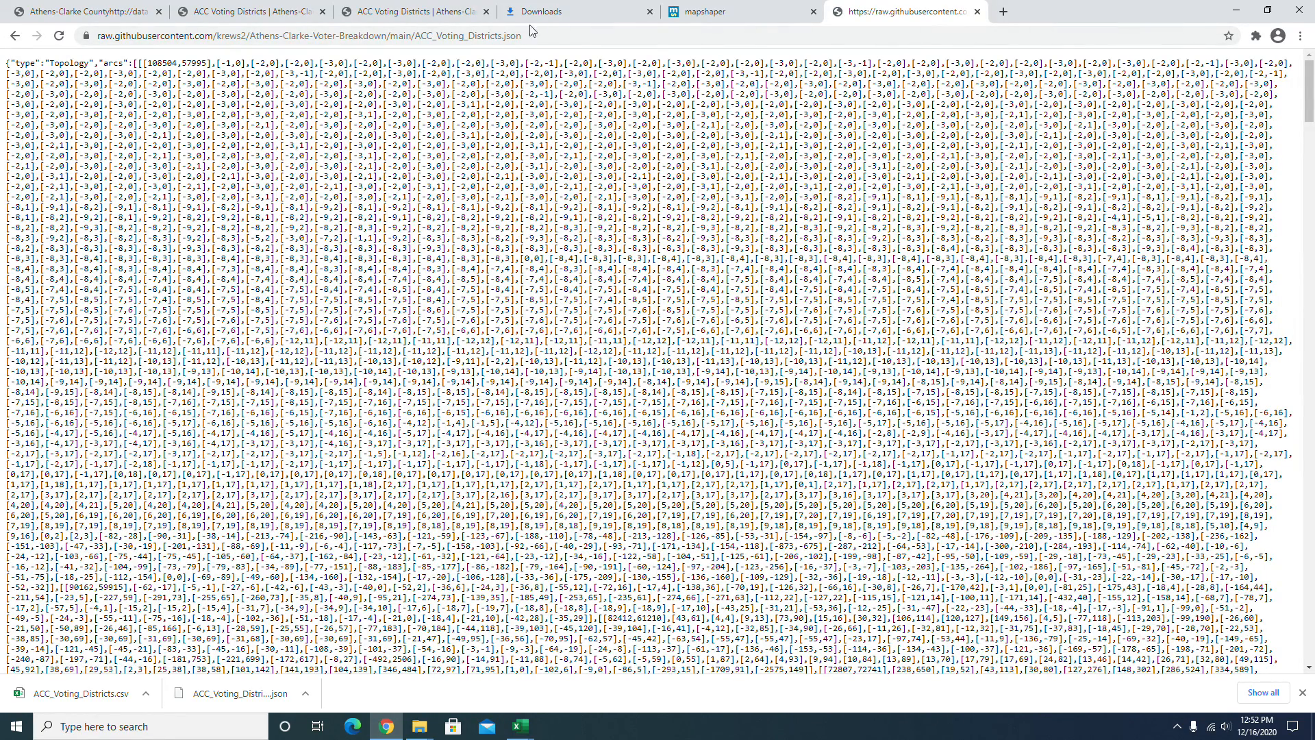
pyautogui.click(557, 31)
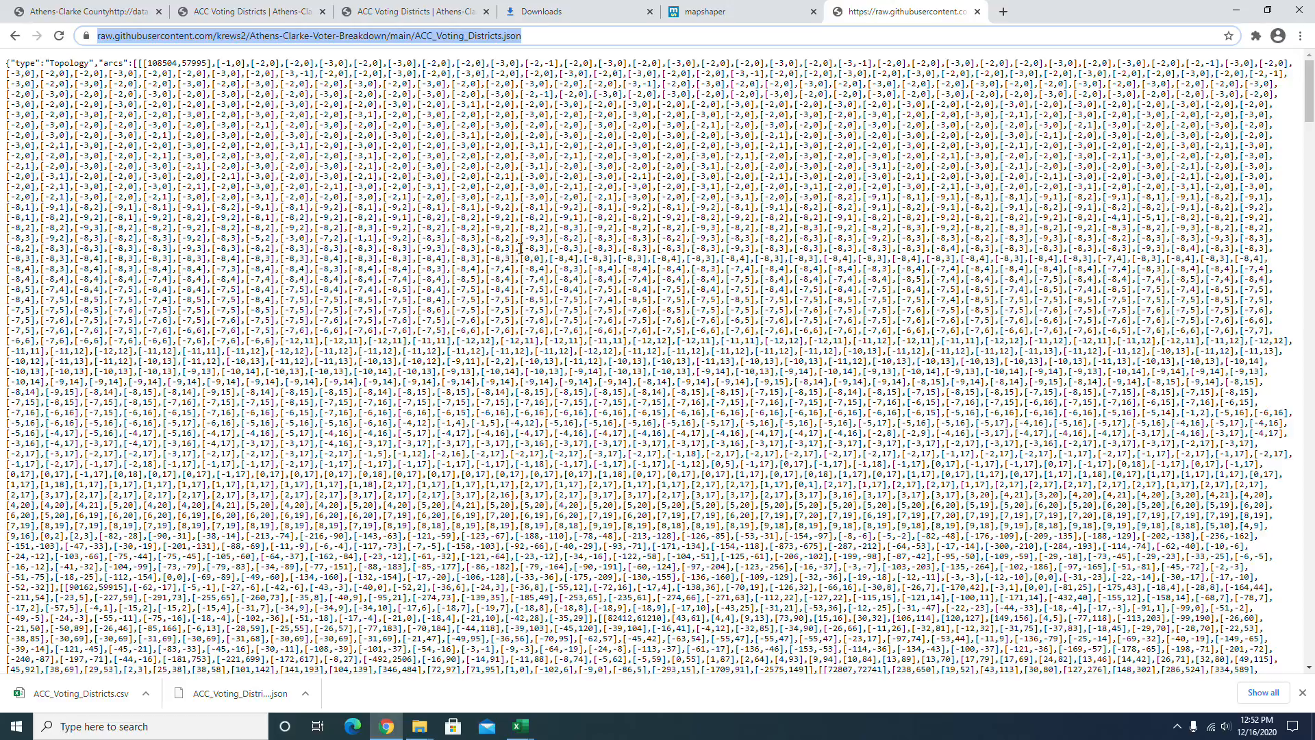
pyautogui.scroll(-15, 521, 248)
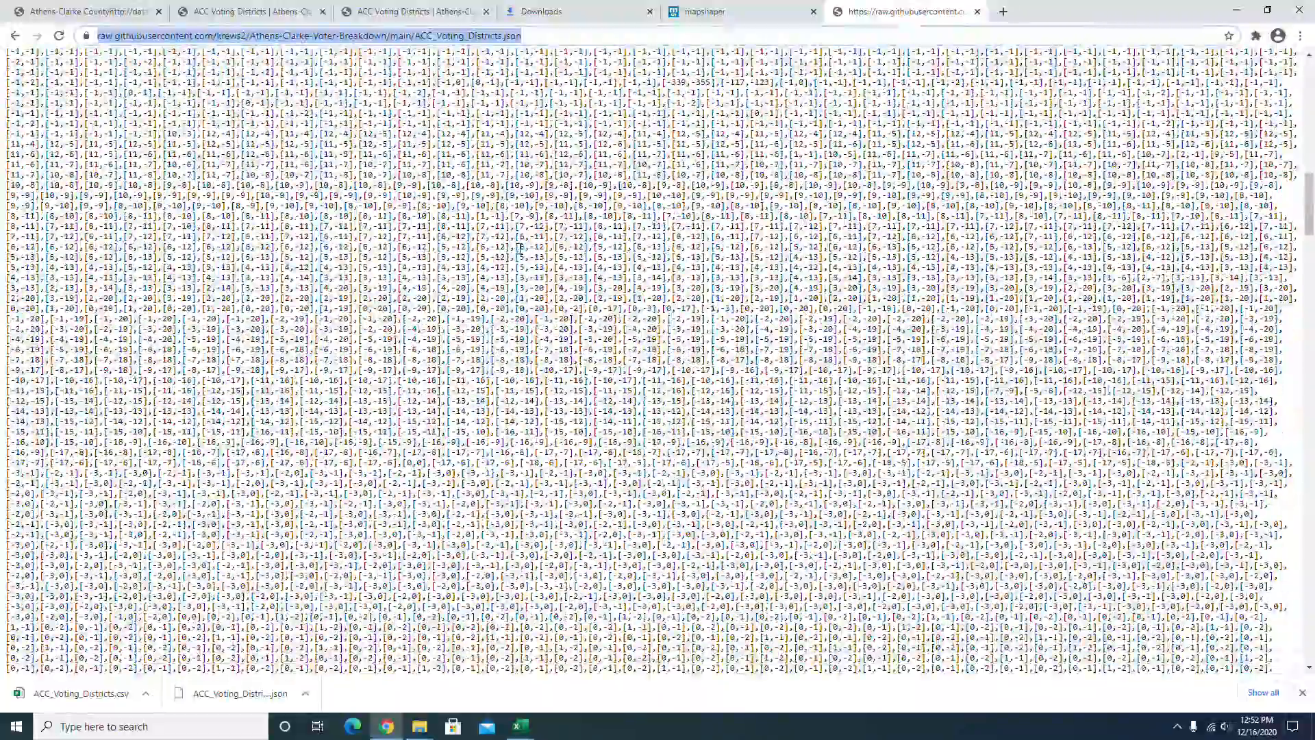
pyautogui.scroll(-15, 520, 248)
pyautogui.scroll(-15, 521, 248)
pyautogui.scroll(20, 524, 258)
pyautogui.scroll(20, 535, 256)
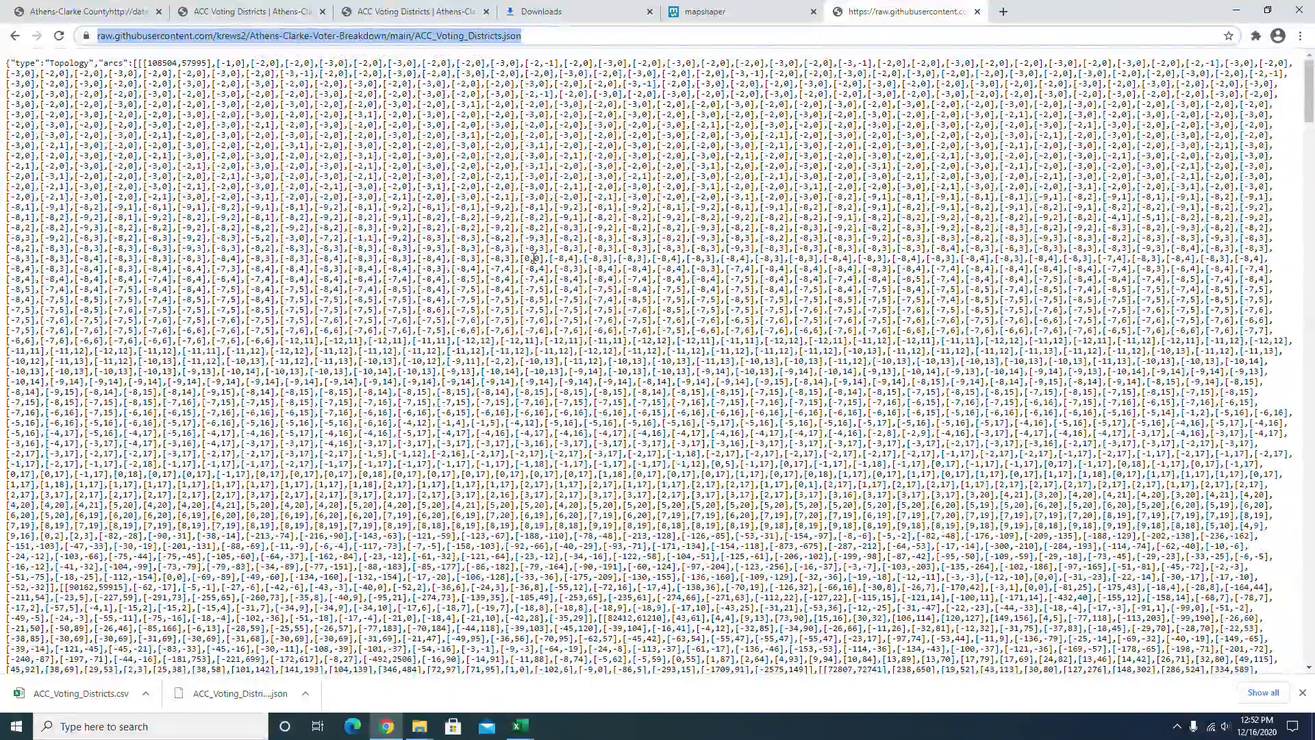